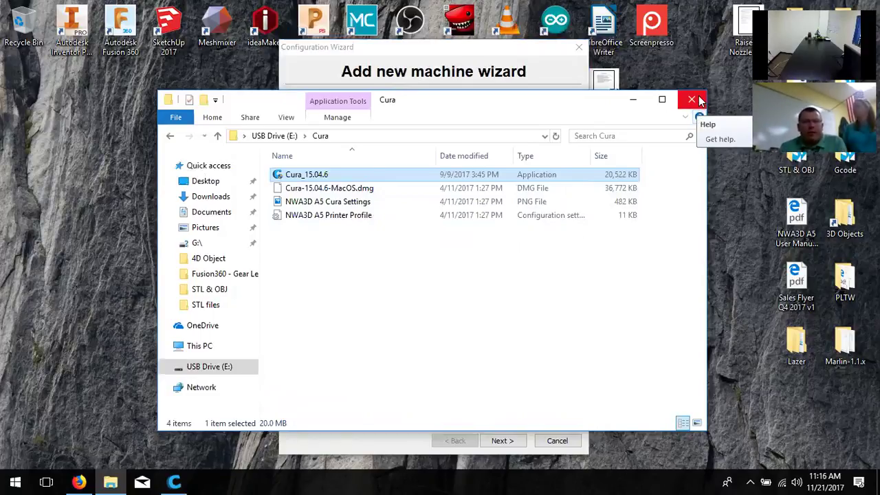
Close the file browser window and choose Other (Ex: RepRap, MakerBot, Witbox) as the machine type in the new machine wizard.
click(692, 100)
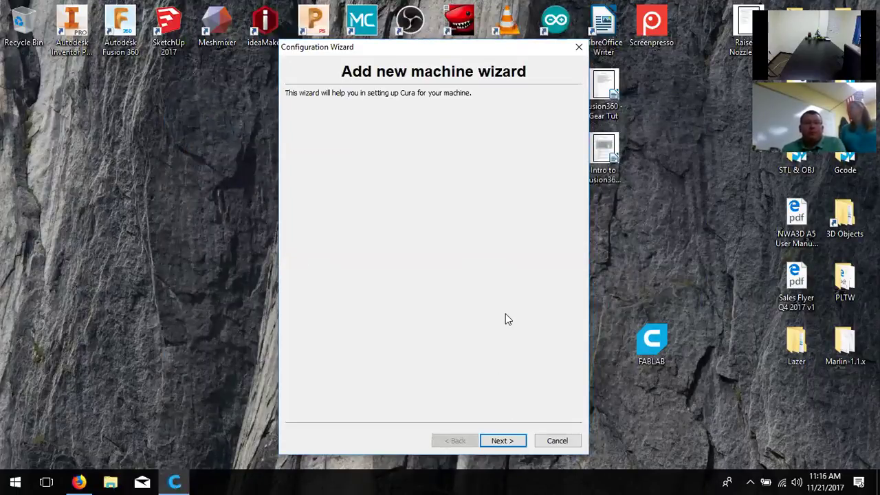
click(503, 441)
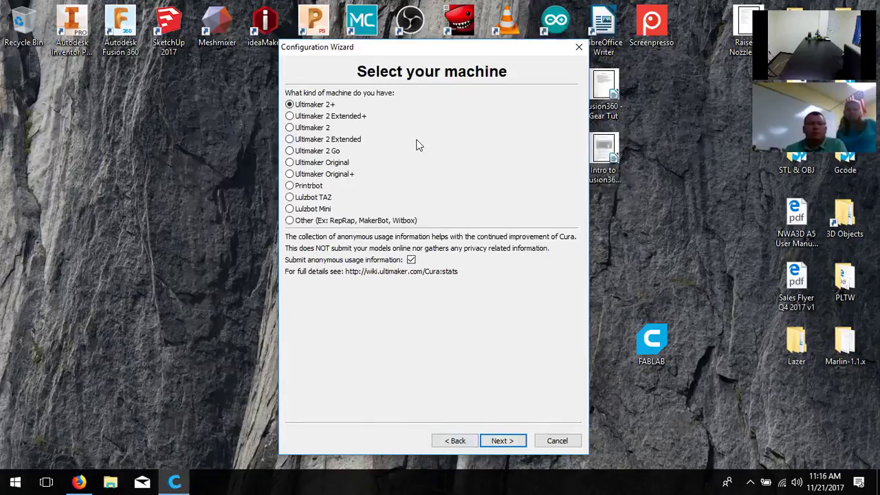
click(337, 221)
click(500, 441)
click(500, 441)
click(456, 441)
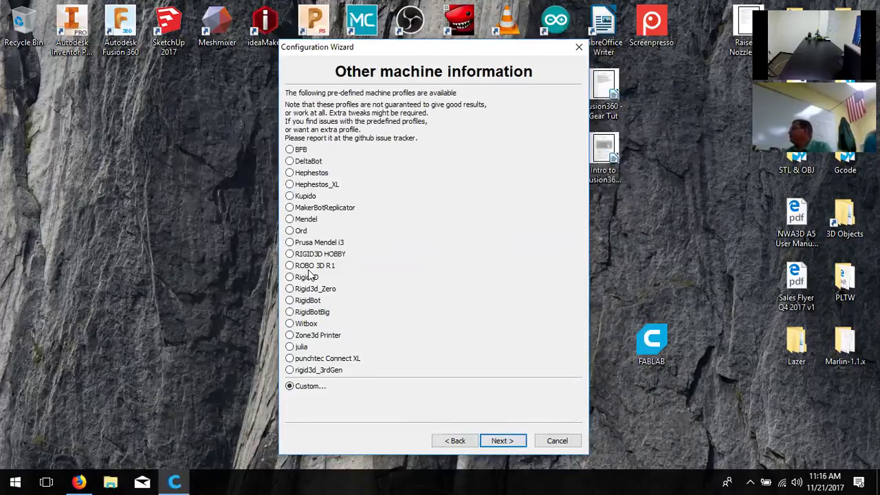
Choose the predefined Mendel profile and finish the new machine wizard.
click(307, 219)
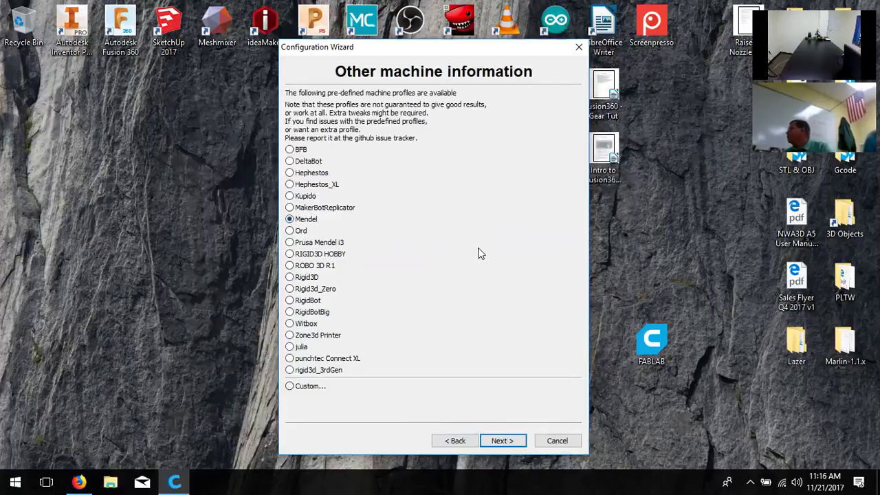
click(514, 442)
click(501, 441)
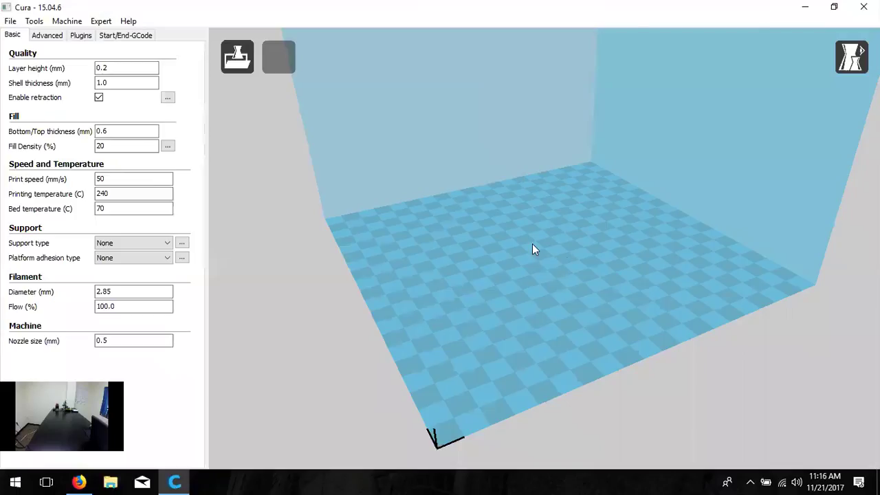
Open the Mendel machine's settings and set its maximum width to 125 mm.
scroll(532, 246, down, 3)
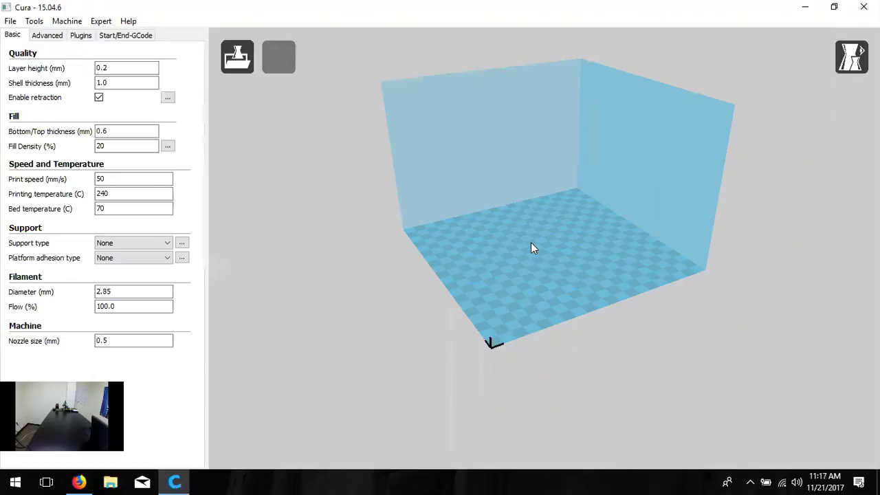
click(65, 22)
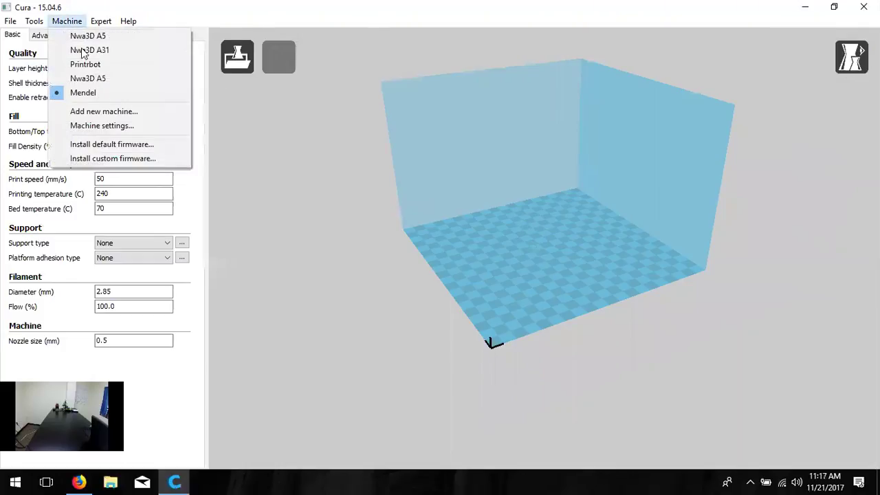
click(115, 126)
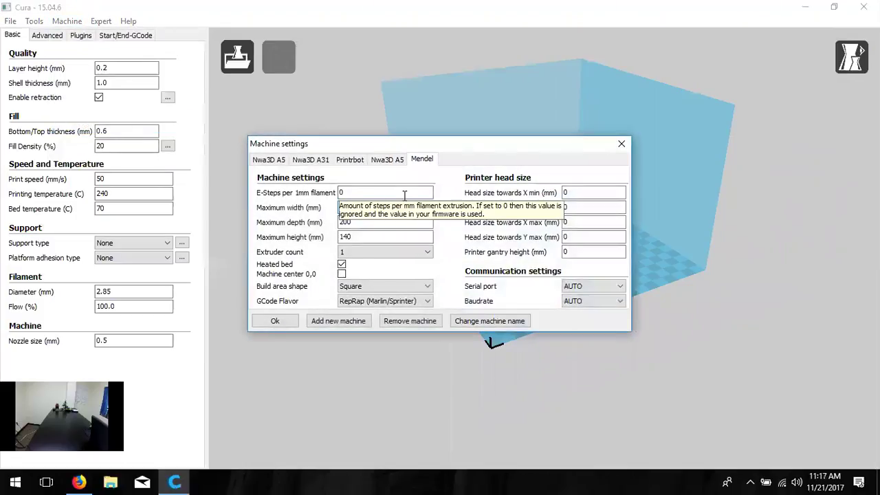
click(398, 210)
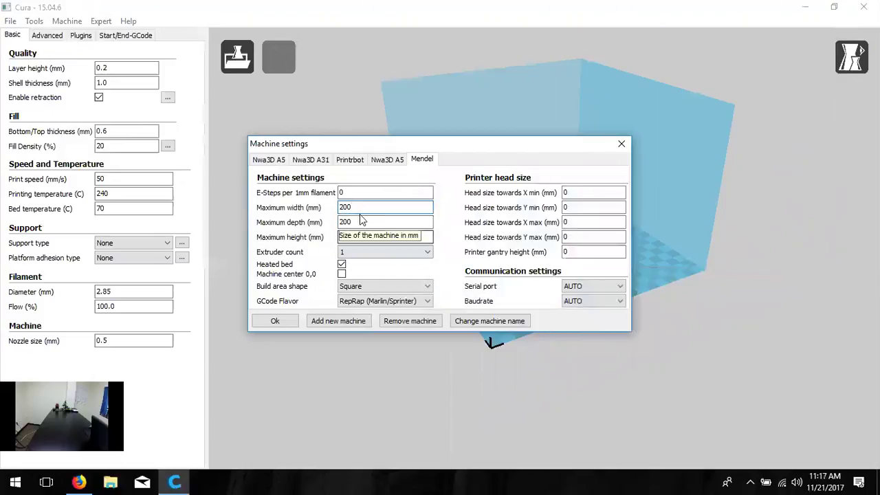
drag(395, 207, 298, 201)
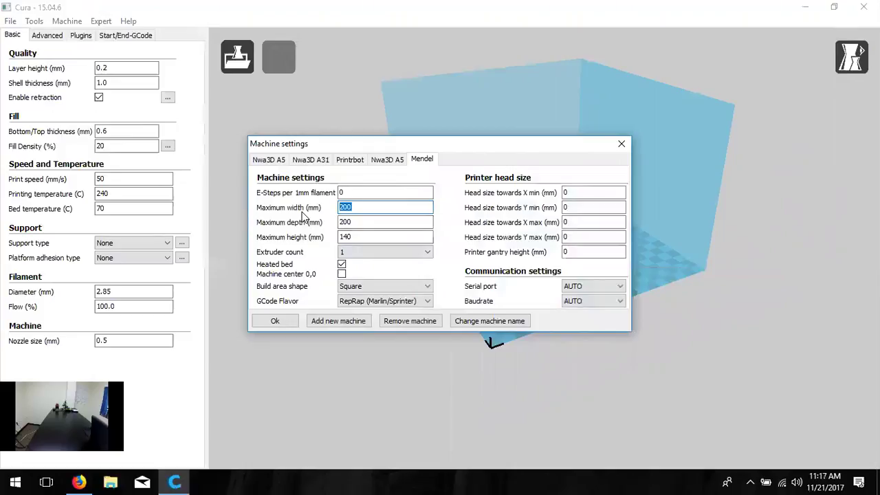
text(125)
Set the machine's maximum depth to 150 mm and its maximum height to 100 mm.
click(397, 223)
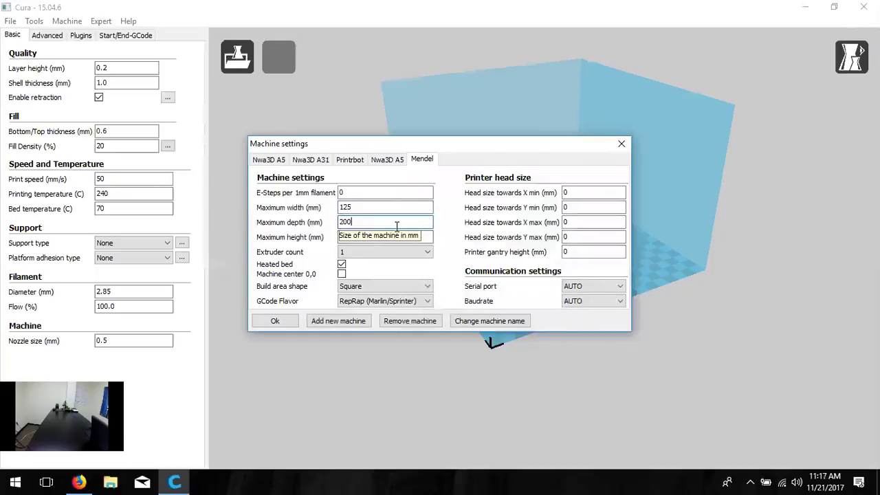
key(BackSpace)
key(BackSpace)
key(BackSpace)
text(150)
key(Tab)
text(140)
key(BackSpace)
text(00)
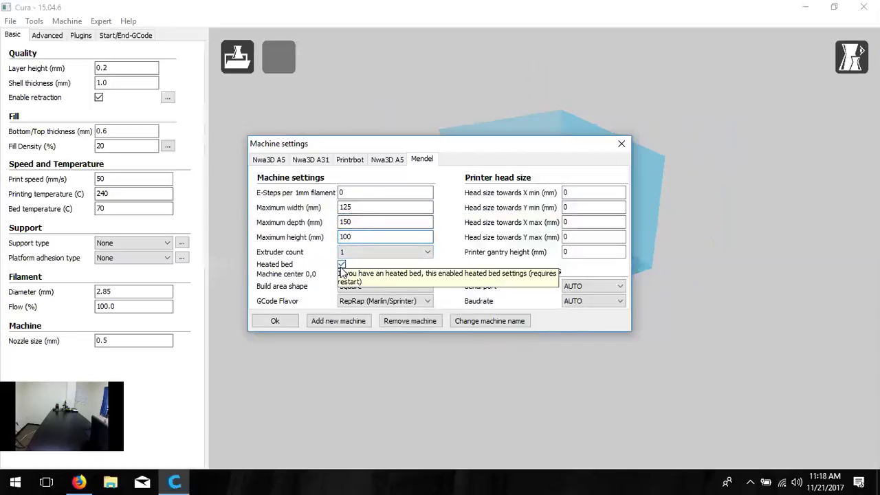
Disable the heated bed and rename the Mendel machine to NWA3D A5, accepting the machine settings.
click(341, 264)
click(340, 265)
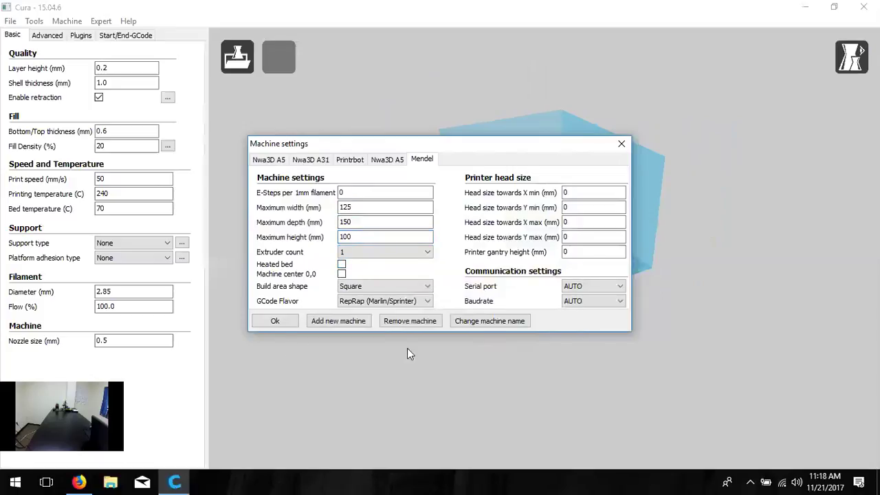
click(488, 321)
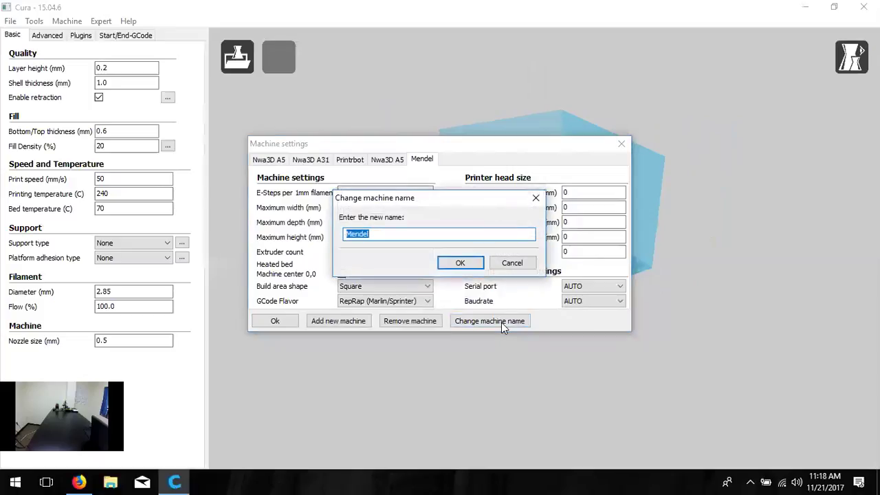
text(NWA3D A5)
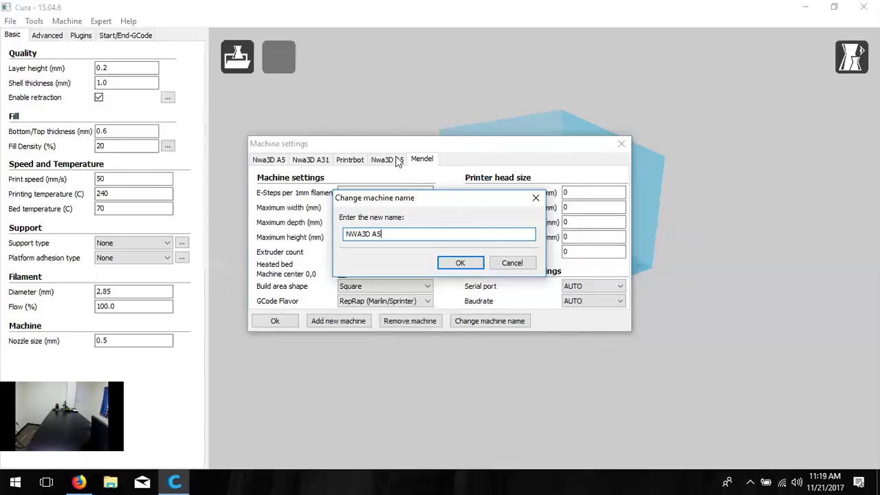
click(460, 265)
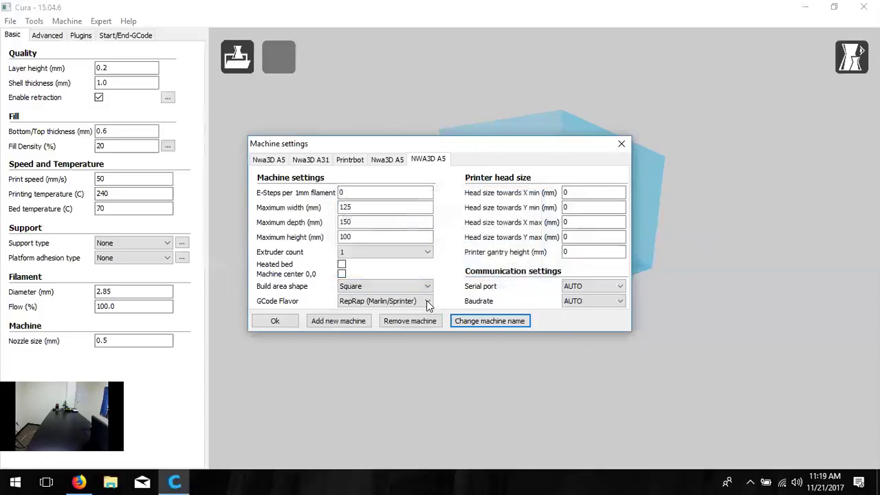
click(274, 323)
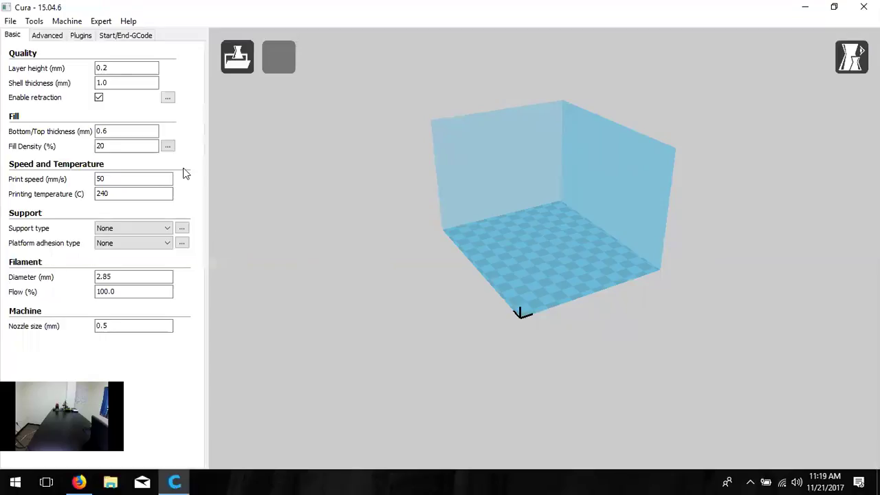
Set the shell thickness to 0.8 mm in the quality settings.
click(134, 67)
click(148, 82)
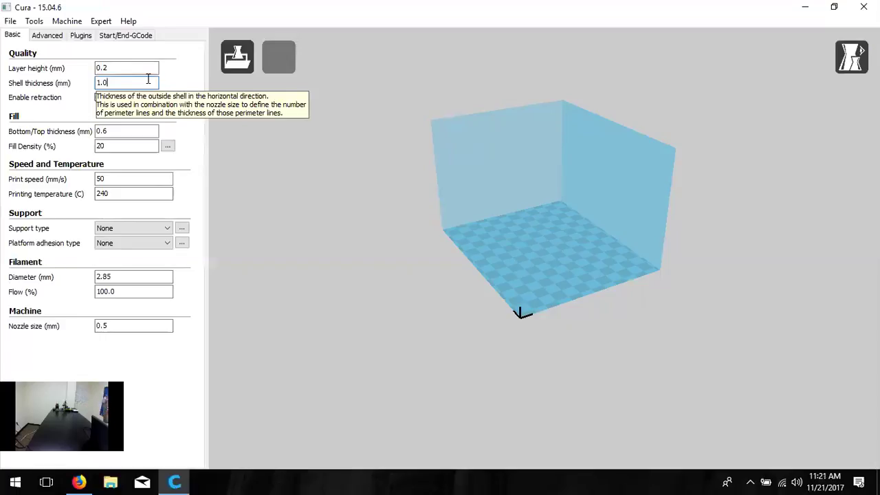
key(BackSpace)
key(BackSpace)
key(BackSpace)
text(0.8)
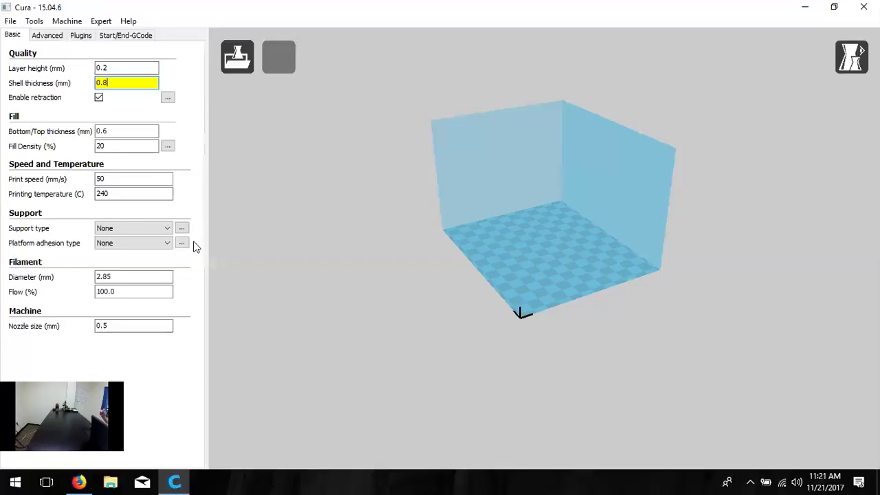
Set the machine's nozzle size to 0.4 mm.
click(157, 325)
key(BackSpace)
text(4)
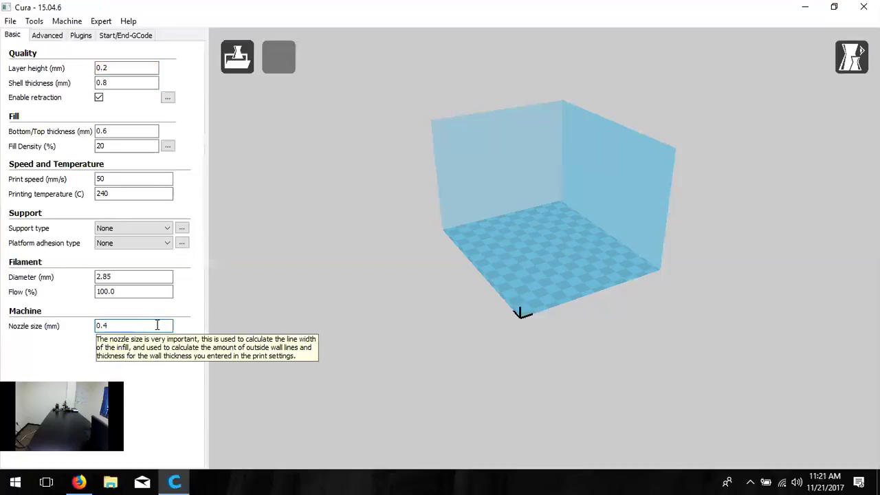
click(153, 86)
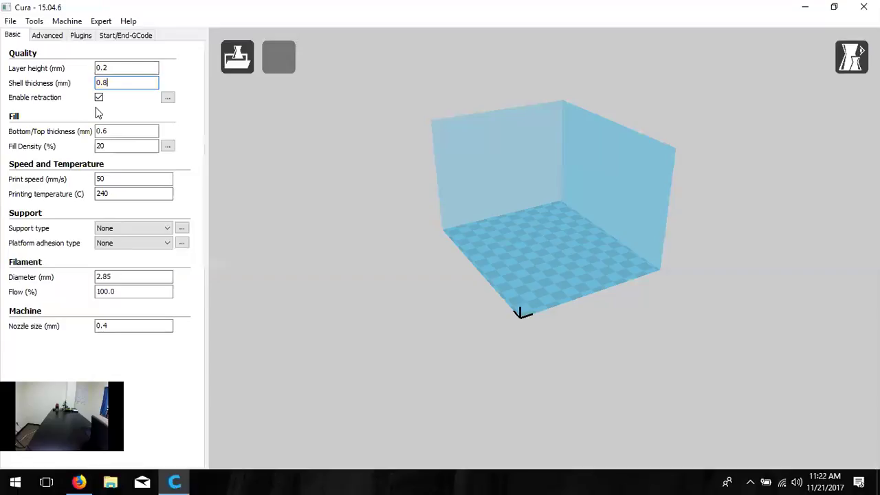
Set the bottom/top thickness to 0.8 mm in the fill settings.
click(123, 131)
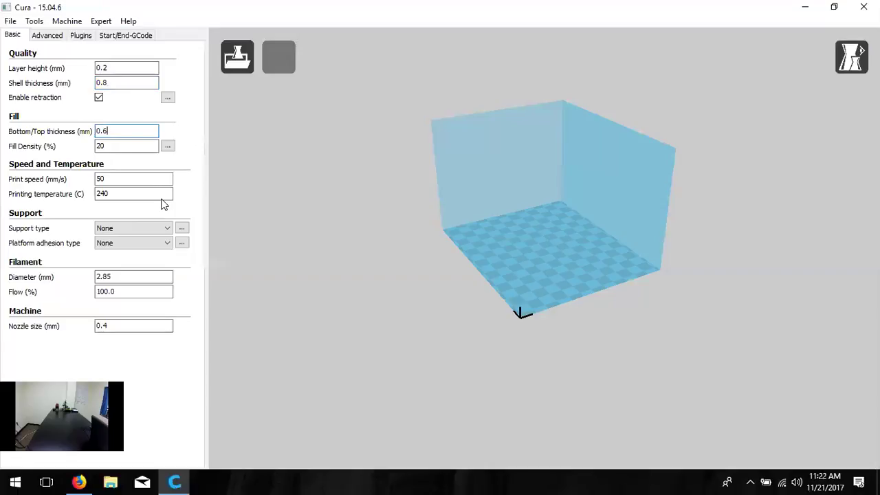
key(BackSpace)
text(8)
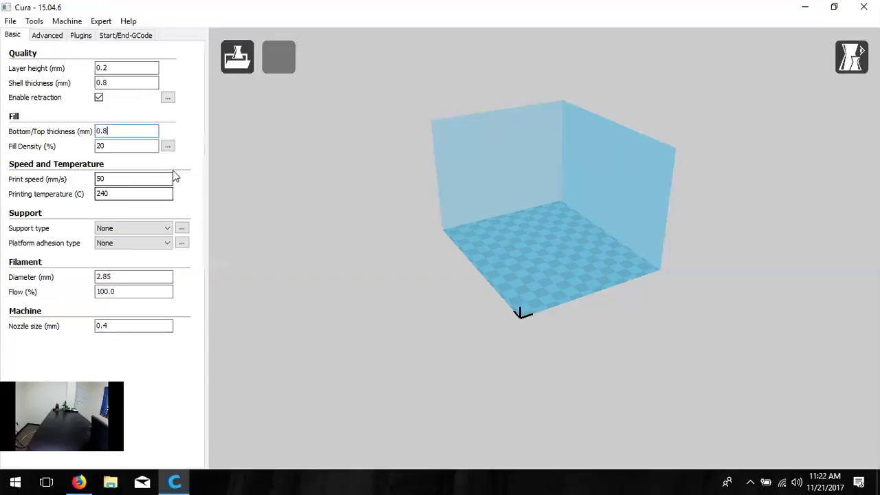
Review the fill density and print speed, and set the printing temperature to 220 °C.
click(154, 146)
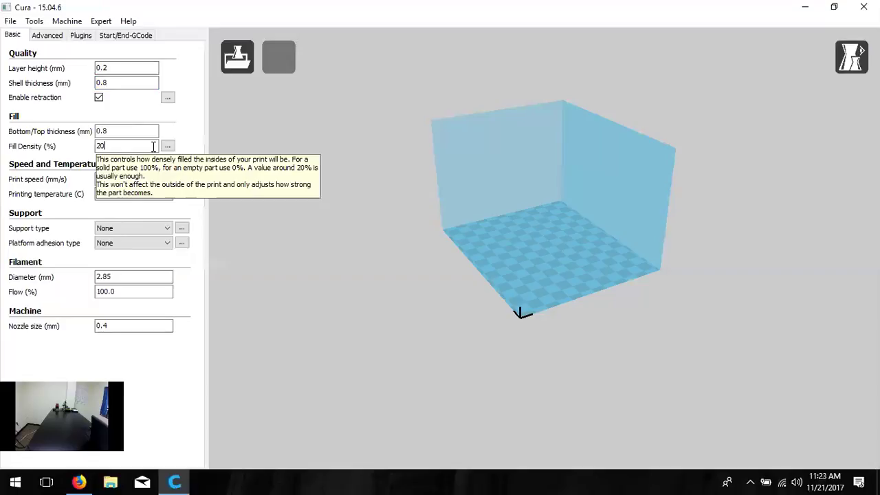
click(164, 178)
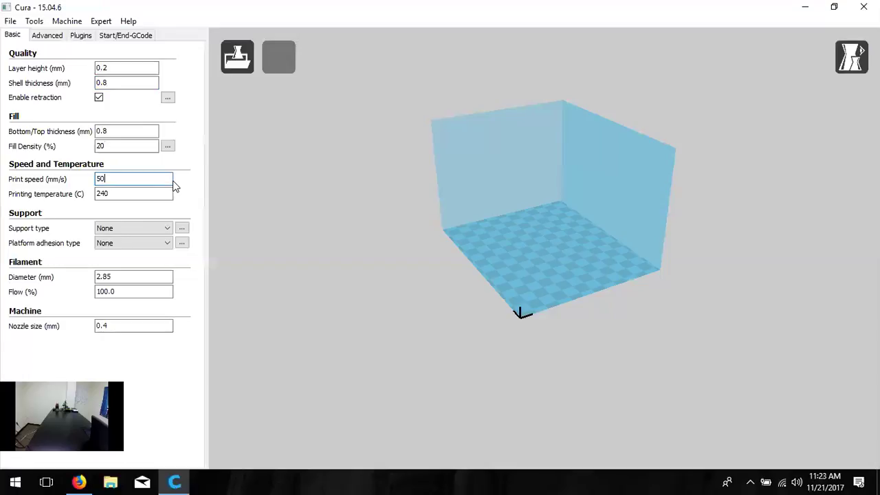
click(155, 194)
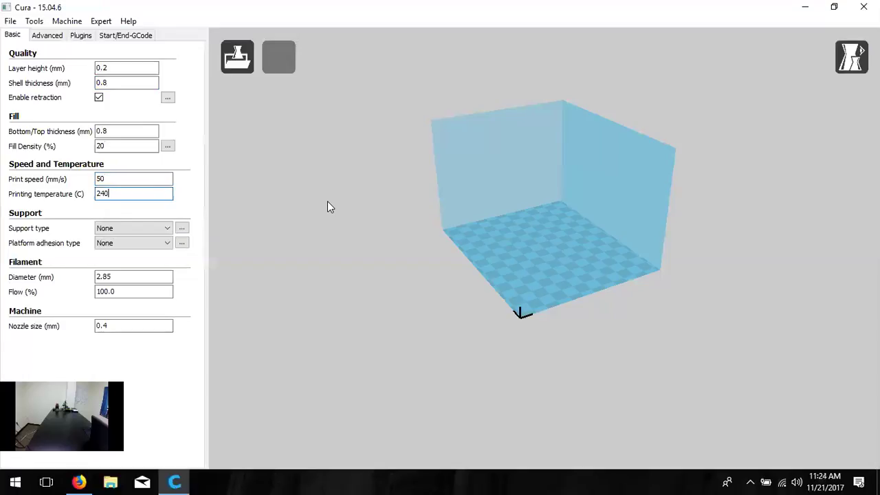
key(BackSpace)
key(BackSpace)
text(20)
Set the support type to Everywhere and keep the platform adhesion type at None.
click(168, 224)
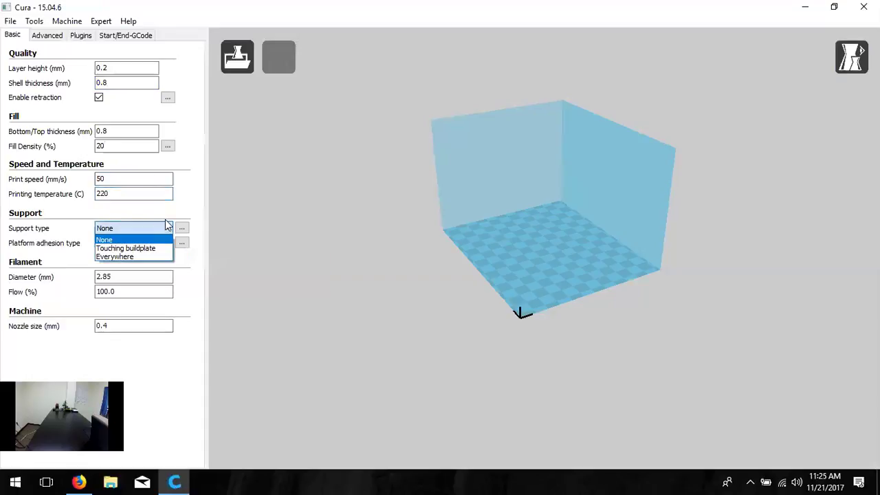
click(132, 257)
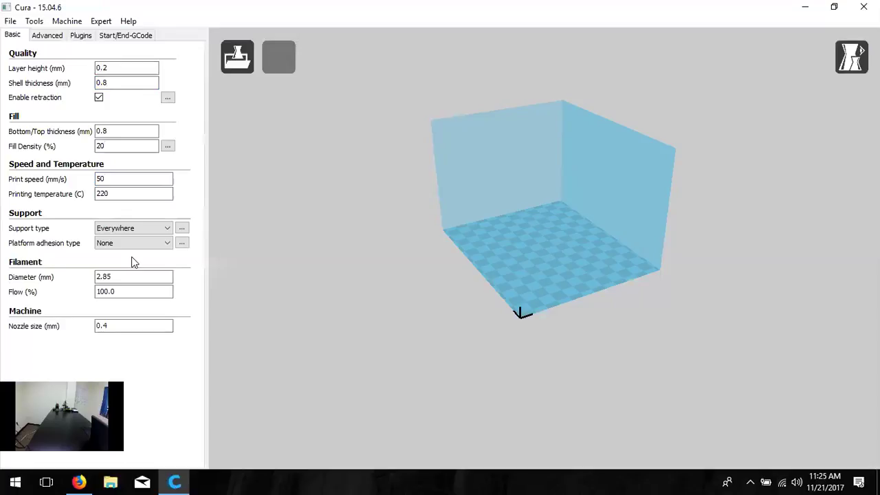
click(133, 245)
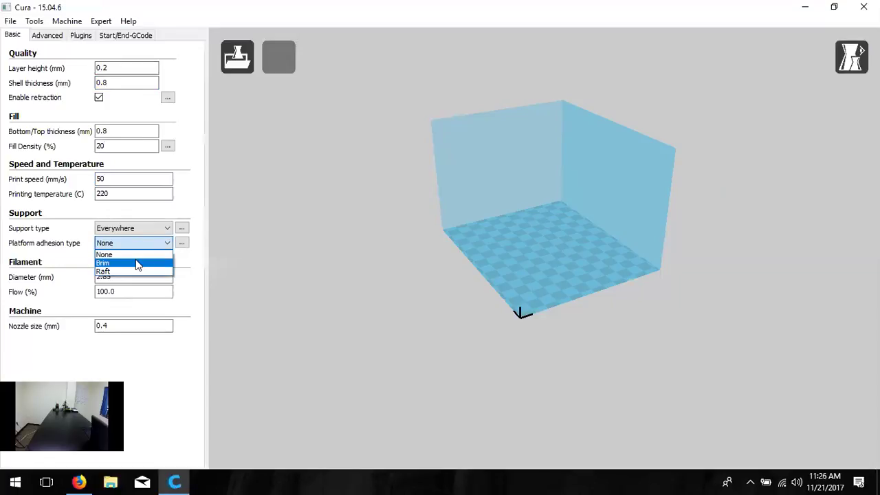
click(135, 255)
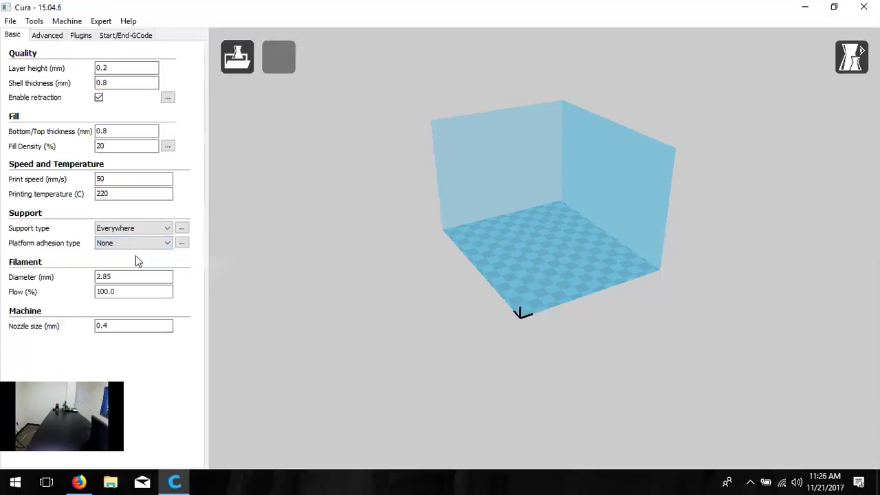
Set the filament diameter to 1.75 mm.
click(130, 276)
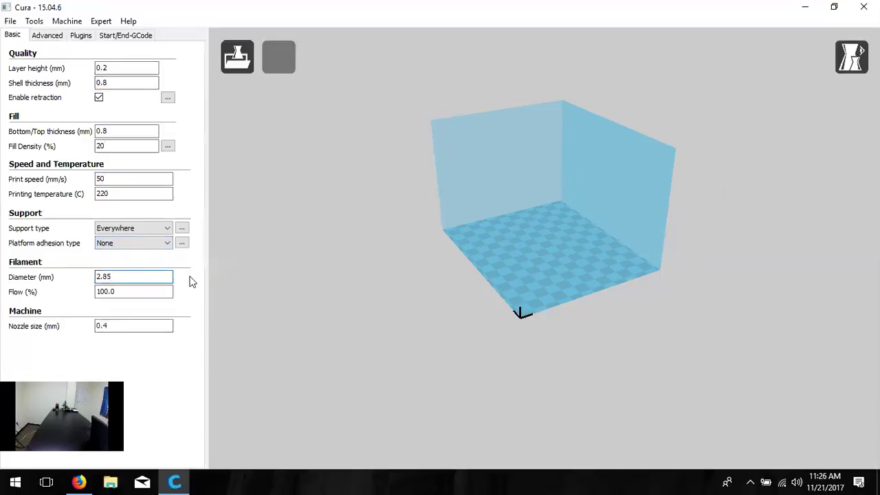
key(BackSpace)
key(BackSpace)
key(BackSpace)
key(BackSpace)
text(1.75)
click(282, 272)
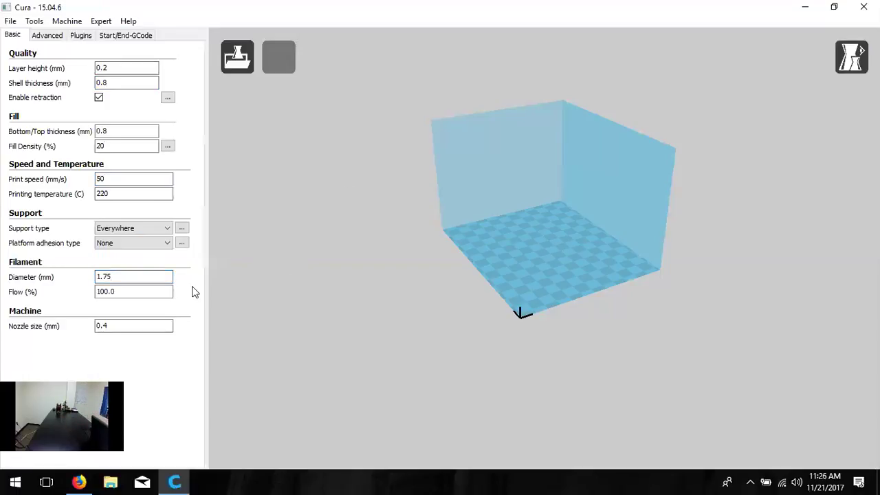
click(131, 290)
Switch to File Explorer and open the Cura folder on the USB drive.
click(110, 482)
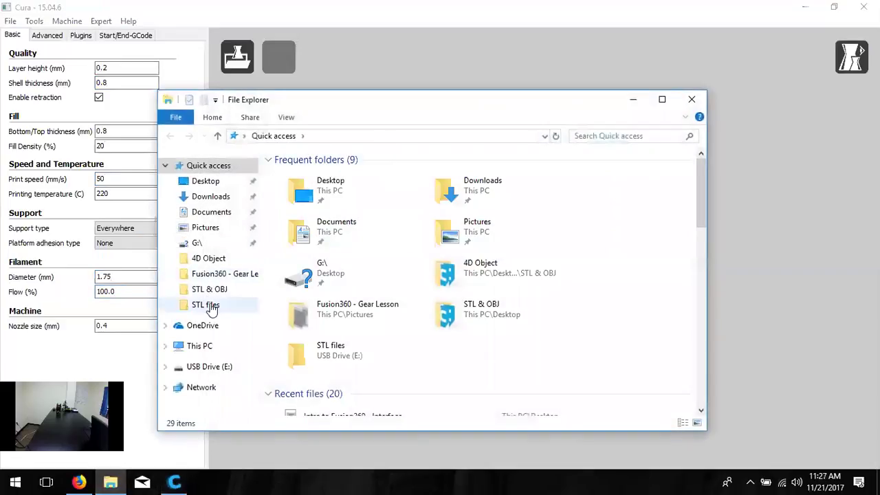
click(177, 367)
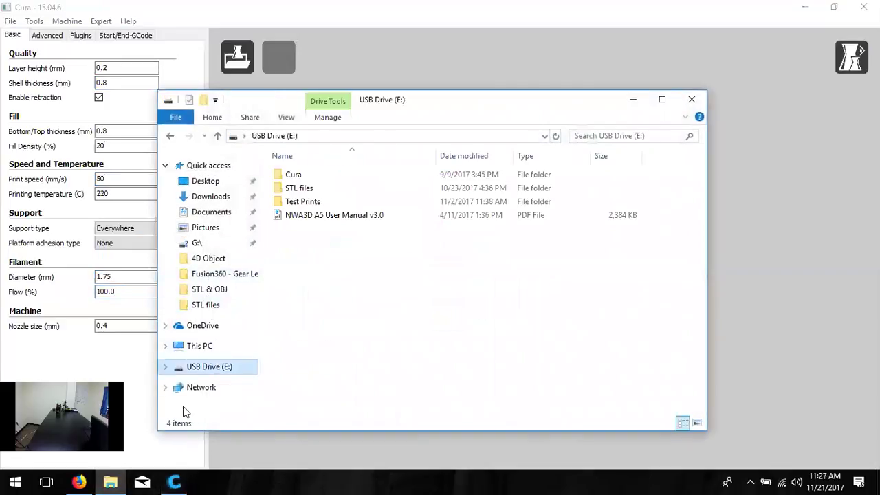
double_click(330, 173)
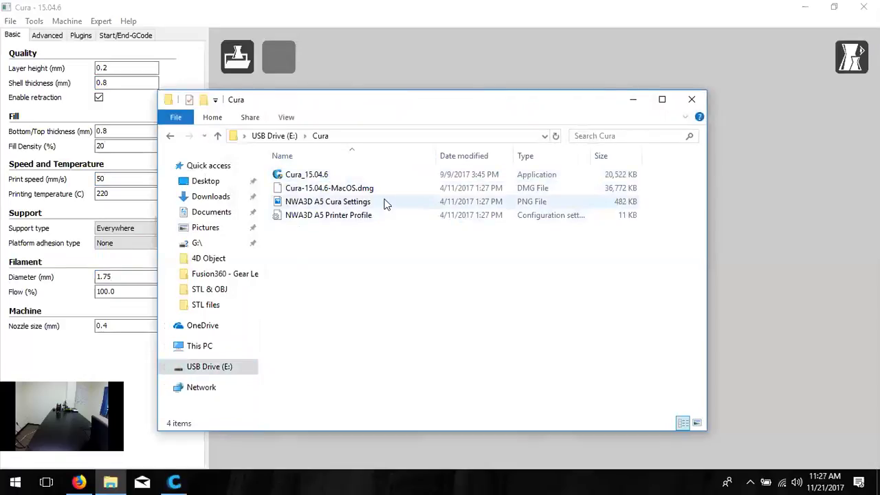
View the NWA3D A5 Cura Settings image for reference, and close it along with the File Explorer window.
double_click(492, 205)
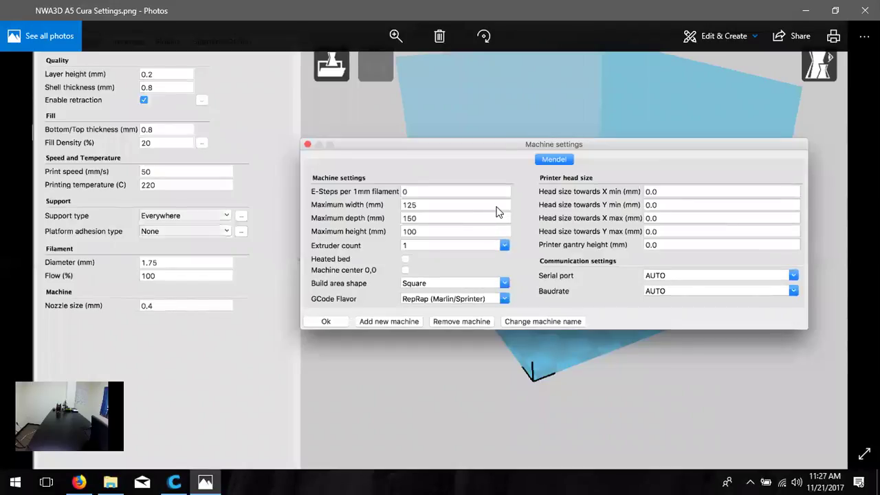
click(865, 10)
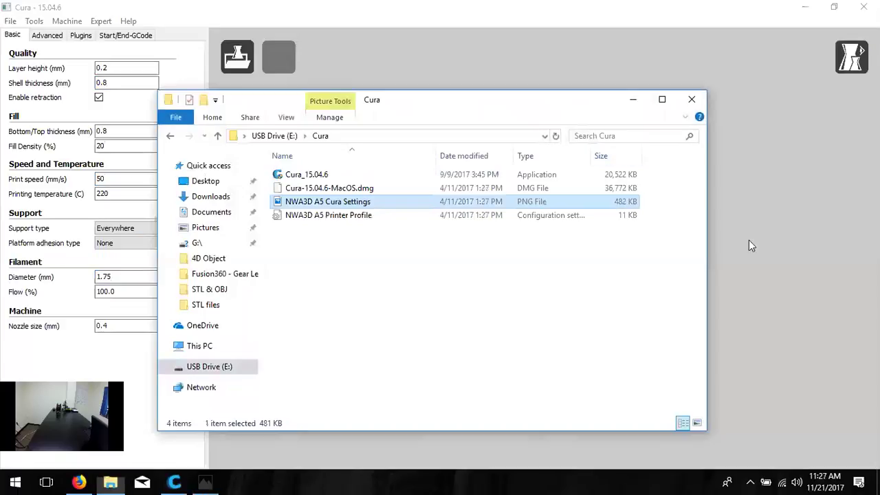
click(698, 100)
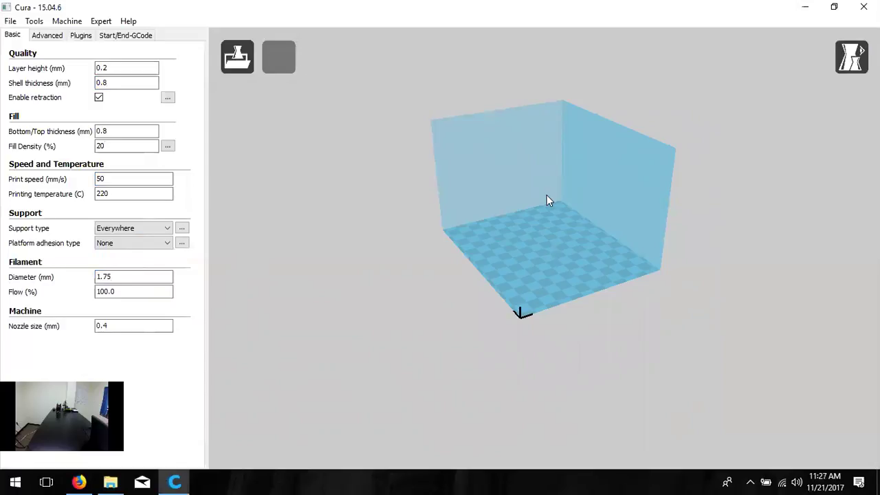
Load the Six Sided Dice (d6) model from the STL files folder on the USB drive.
click(237, 60)
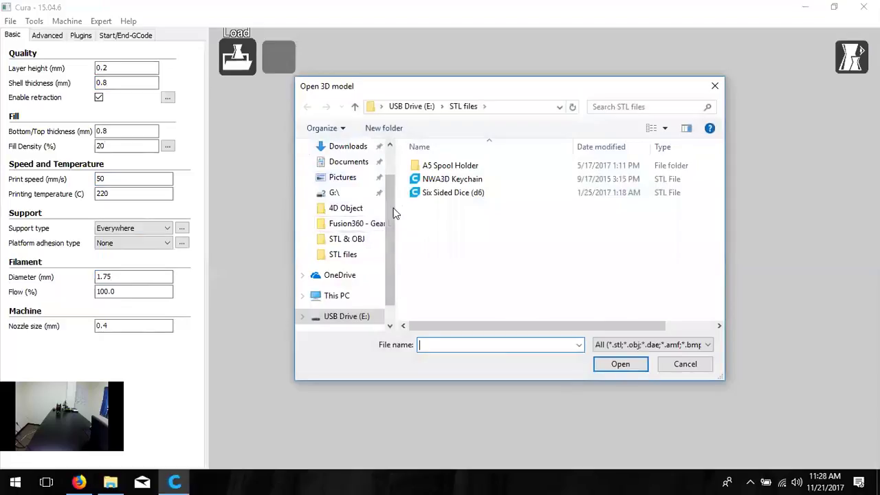
scroll(364, 275, down, 1)
click(360, 293)
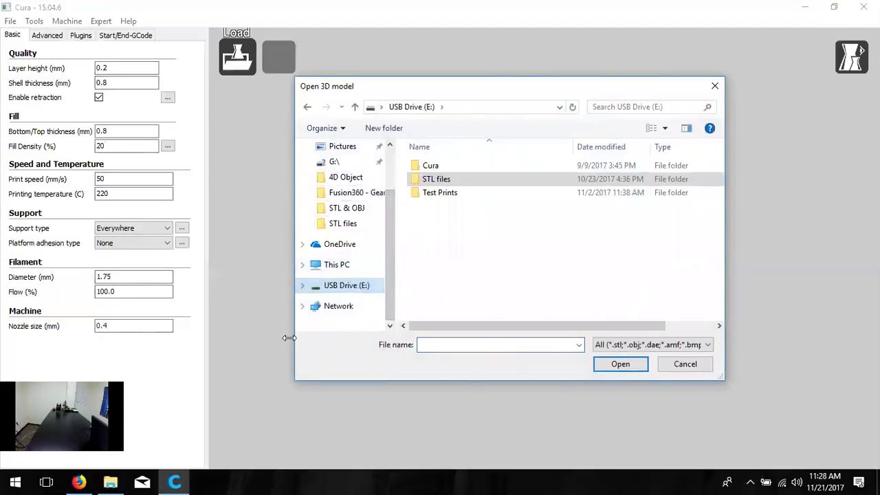
double_click(427, 182)
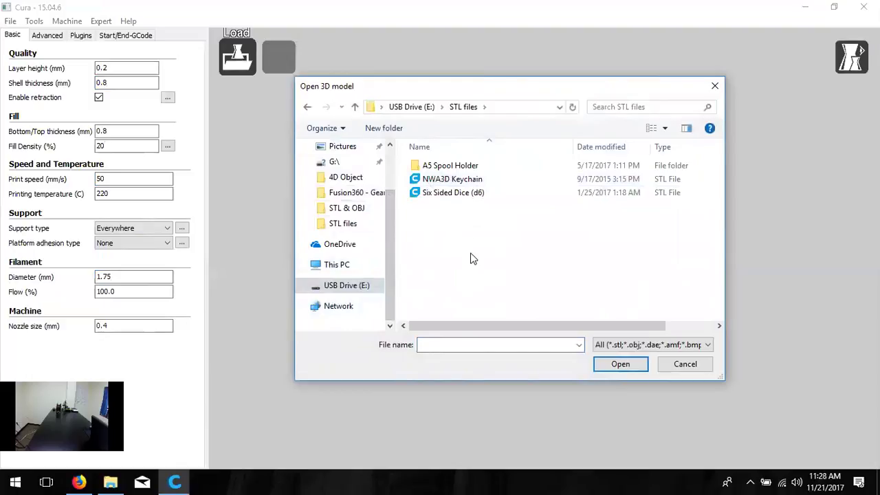
click(473, 194)
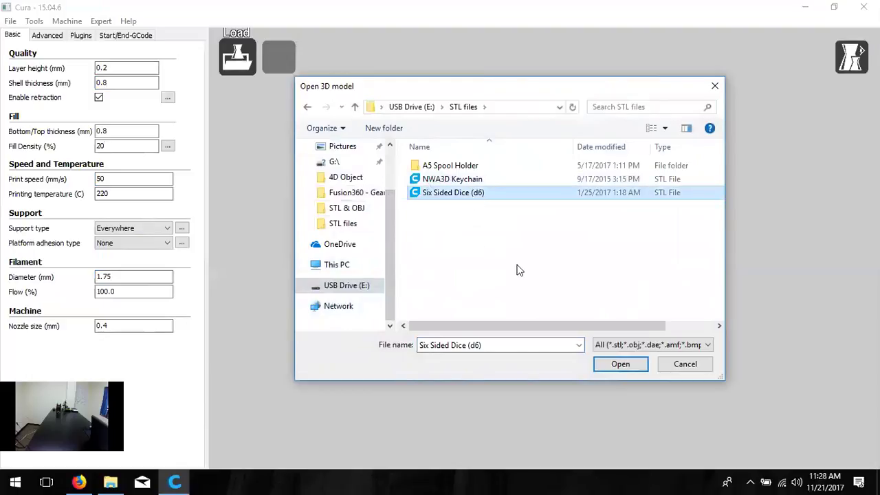
click(622, 367)
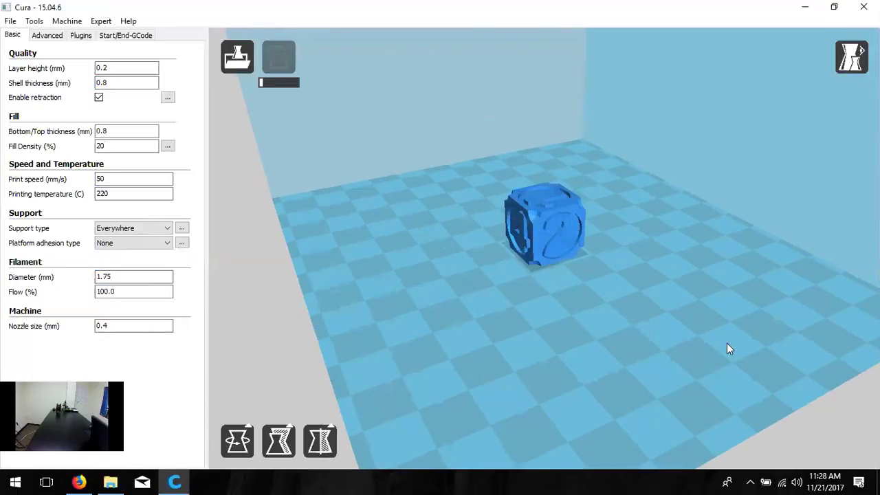
Move the dice past the left edge of the build platform, and shift it back just inside the edge.
right_click(727, 343)
click(677, 318)
scroll(675, 316, down, 3)
scroll(679, 323, down, 2)
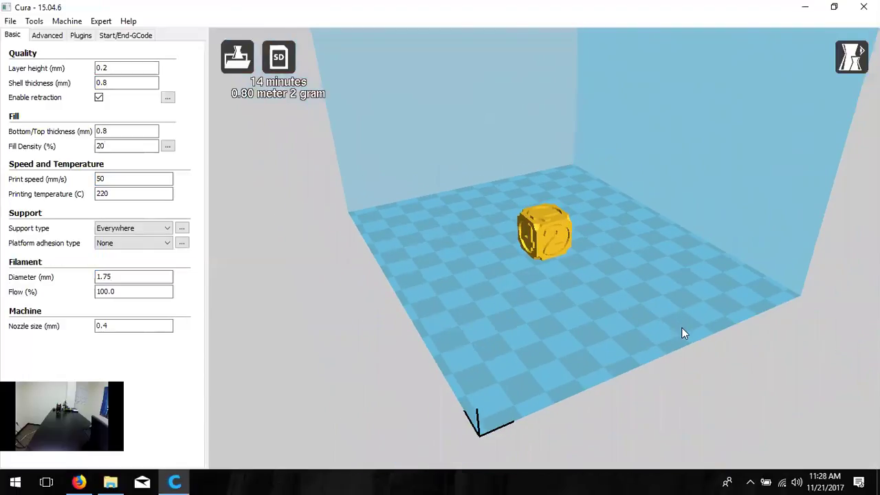
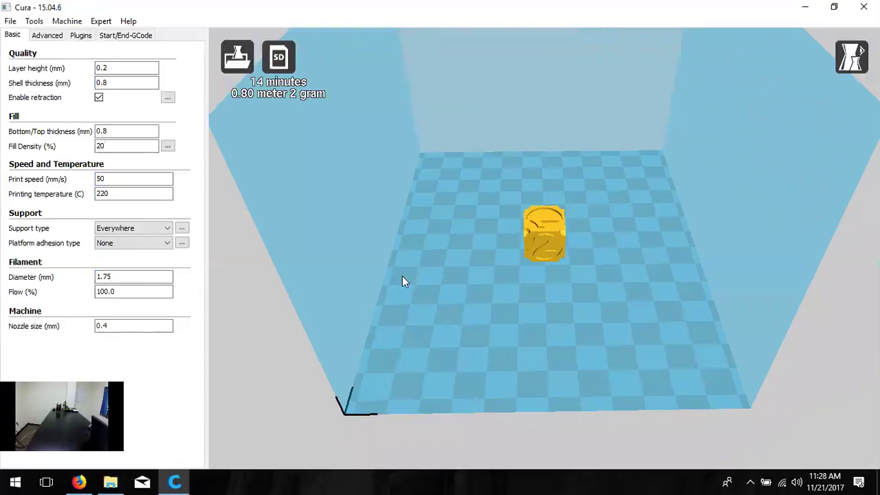
drag(541, 237, 405, 266)
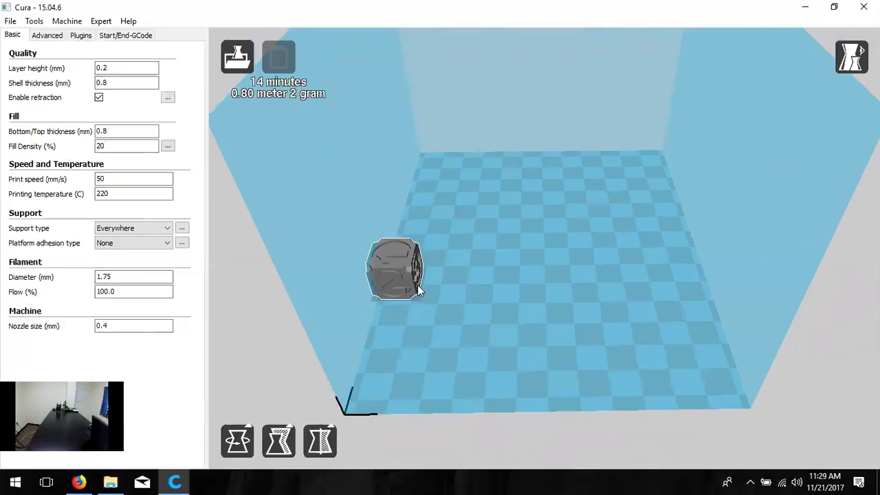
drag(418, 277, 434, 268)
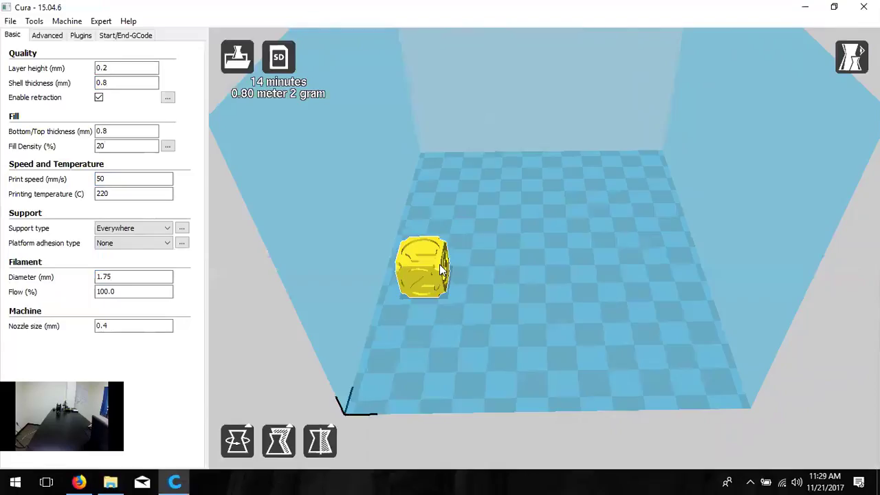
Center the dice on the build platform.
right_click(441, 270)
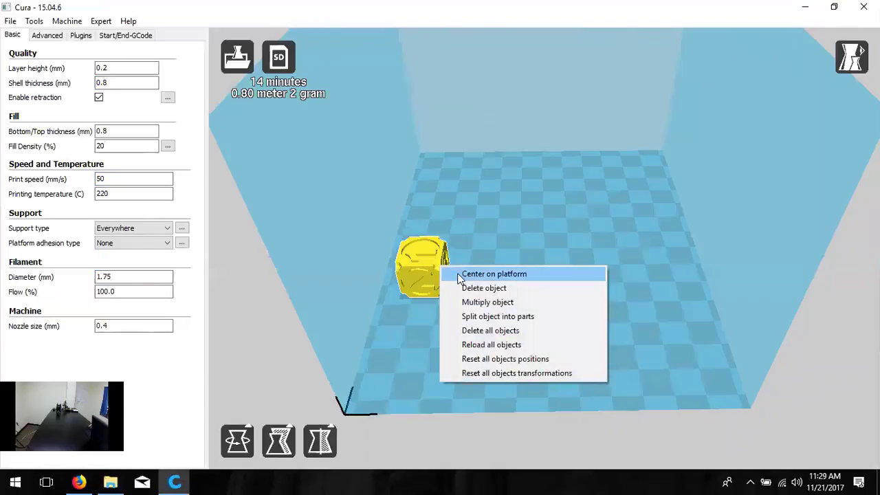
click(459, 274)
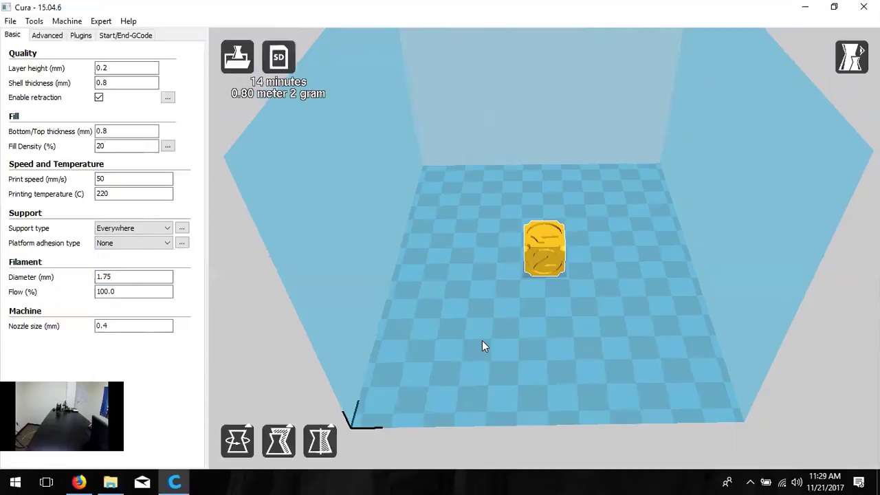
right_click(555, 250)
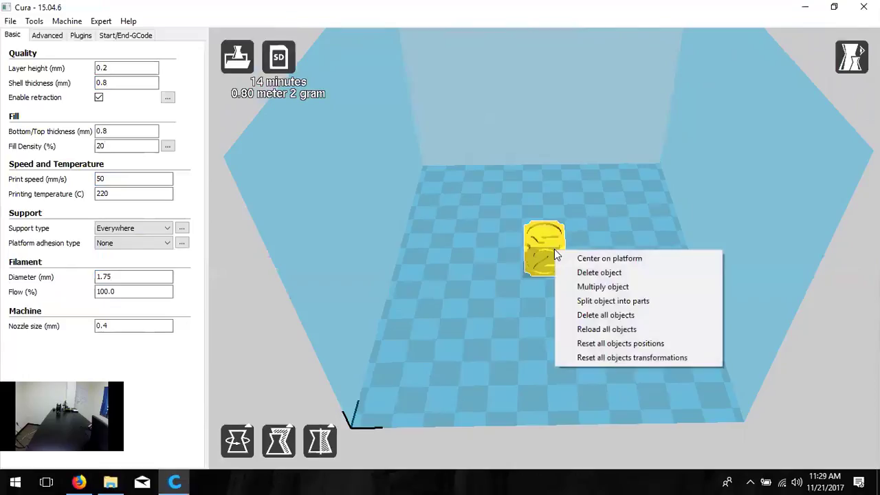
click(526, 314)
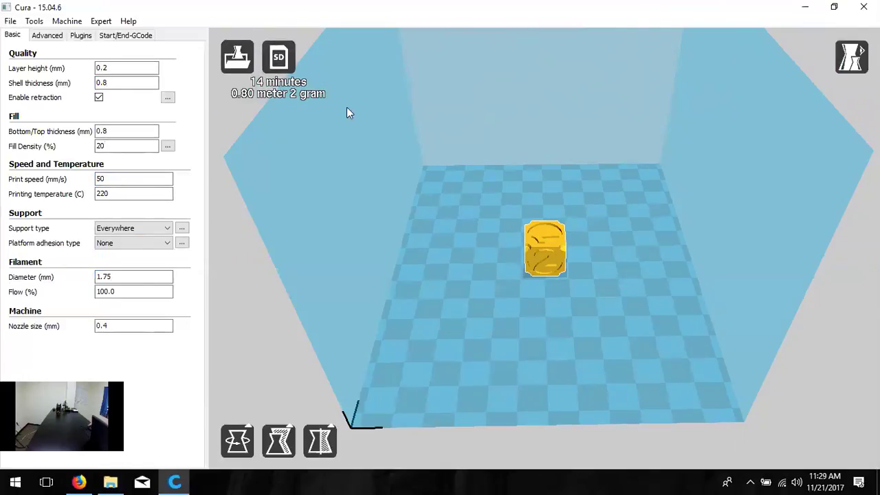
Multiply the dice to add 5 copies on the build platform.
right_click(536, 250)
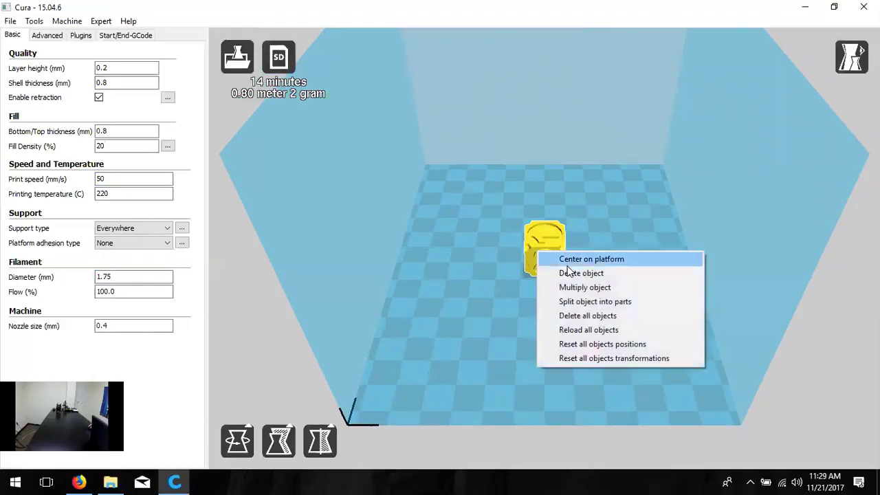
click(581, 287)
text(5)
key(Return)
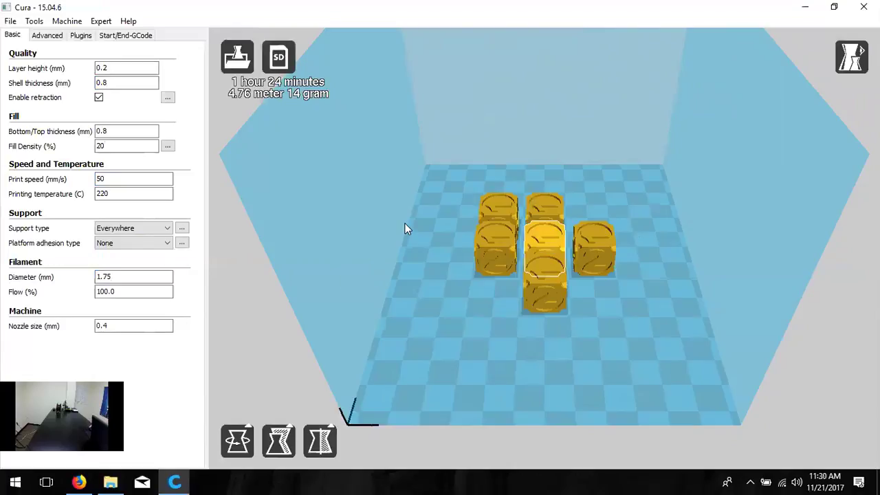
Delete the five copied dice one by one, keeping only the original in the center.
right_click(552, 301)
click(602, 323)
right_click(590, 236)
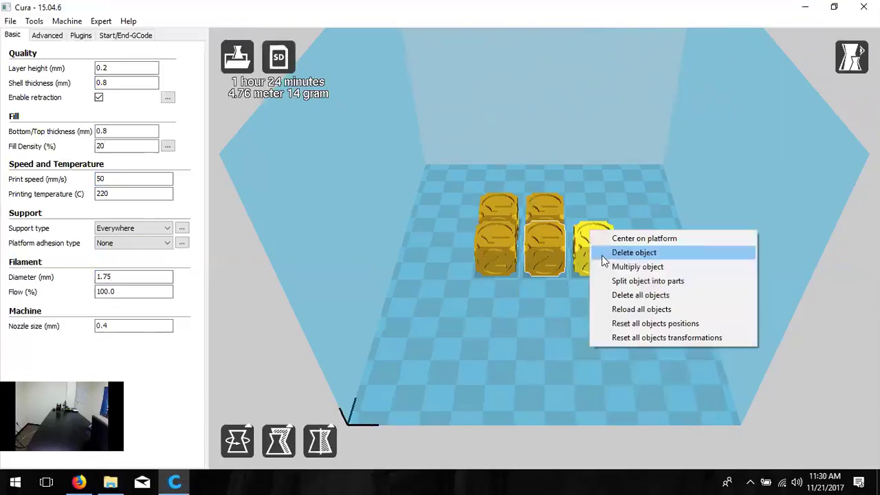
click(605, 252)
right_click(545, 210)
click(576, 233)
right_click(511, 214)
click(524, 238)
right_click(508, 243)
click(534, 263)
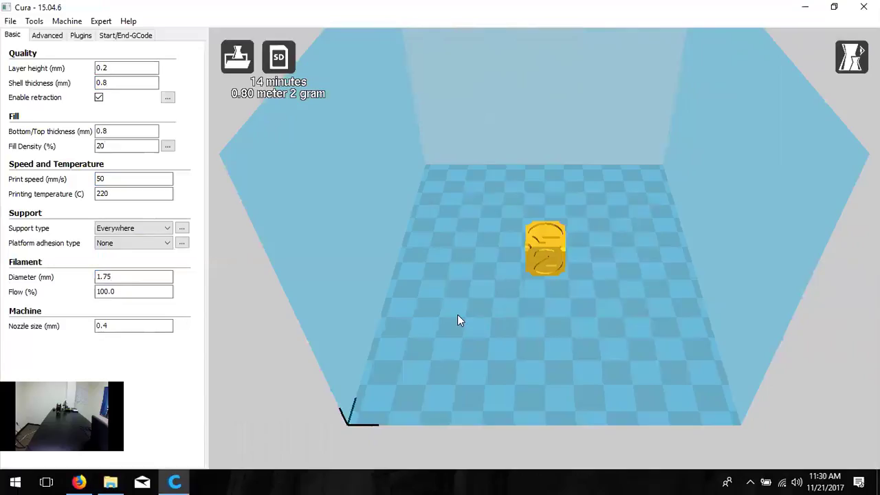
Examine the dice and the build volume from different angles and distances.
mouse_move(490, 342)
right_down()
mouse_move(489, 359)
mouse_move(575, 371)
mouse_move(457, 381)
mouse_move(410, 371)
mouse_move(538, 381)
mouse_move(433, 354)
mouse_move(482, 355)
right_up()
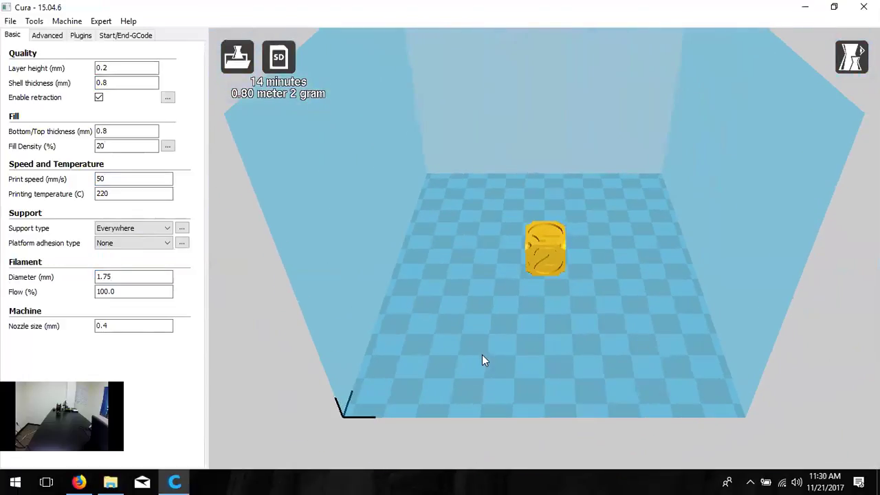
middle_drag(492, 318, 435, 297)
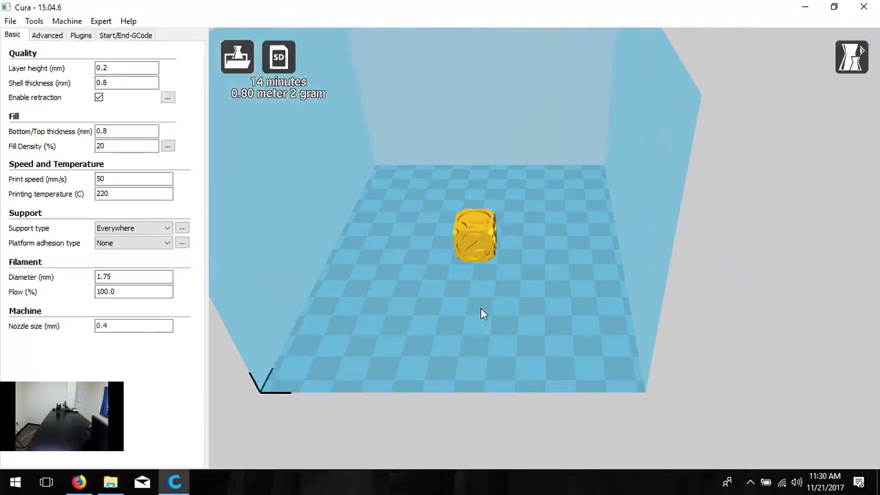
scroll(478, 302, up, 5)
scroll(478, 297, down, 8)
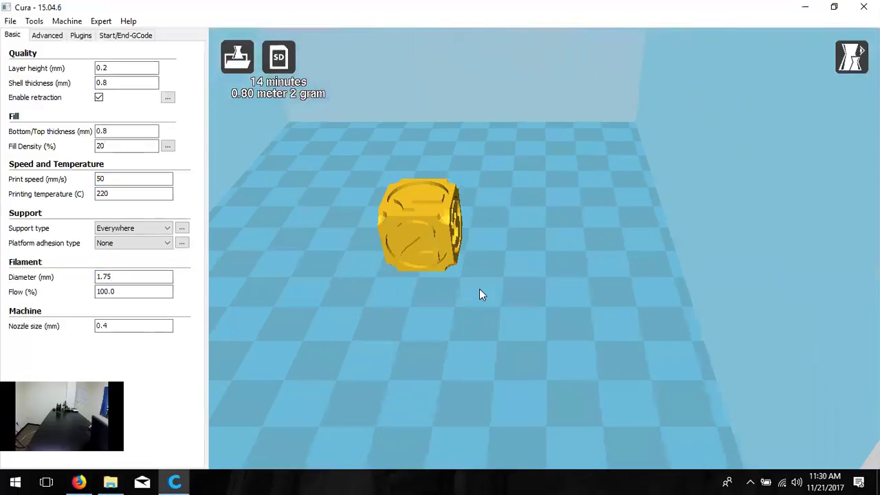
middle_drag(493, 290, 547, 302)
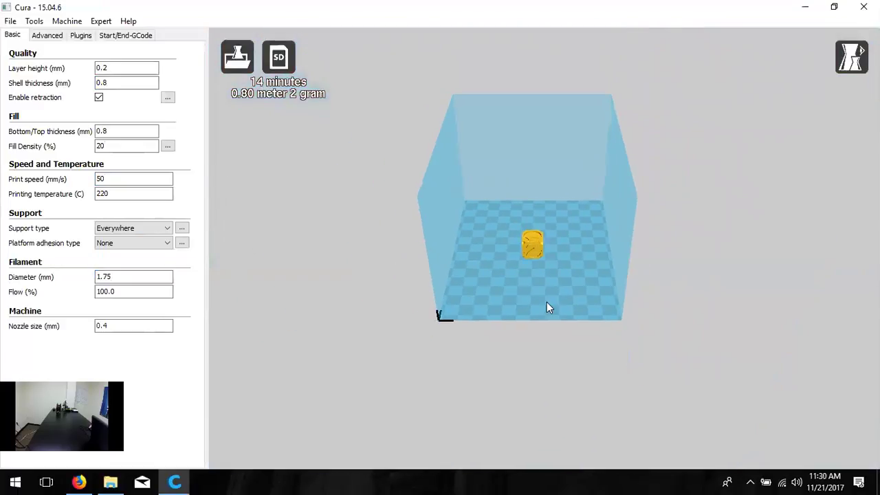
scroll(550, 300, up, 4)
scroll(550, 292, up, 3)
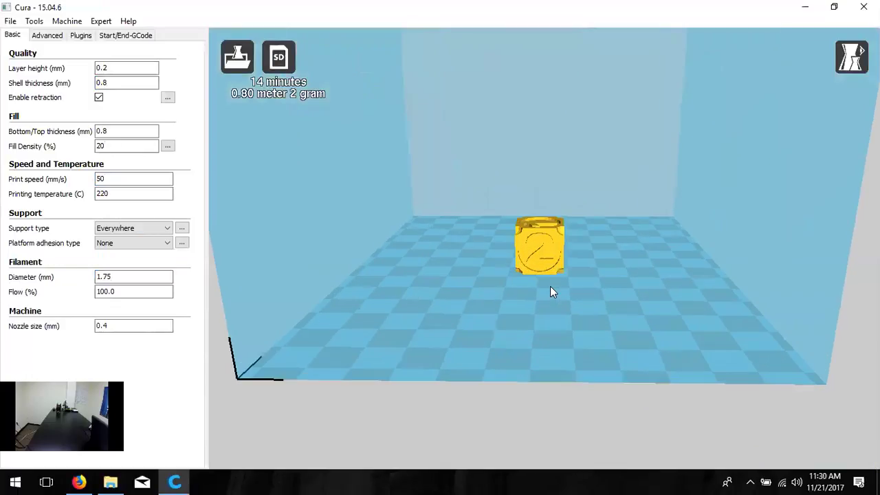
scroll(550, 293, up, 2)
right_drag(550, 303, 554, 297)
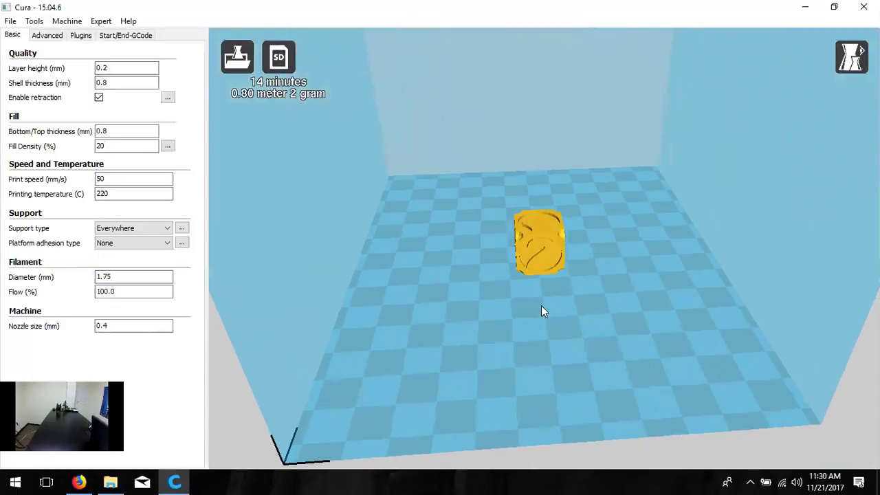
Scale the dice uniformly by a factor of 2.
click(543, 240)
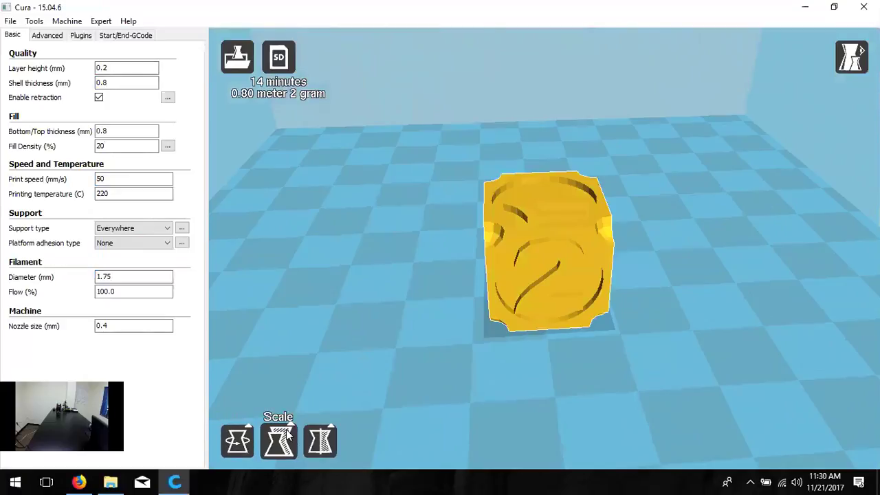
scroll(645, 177, down, 5)
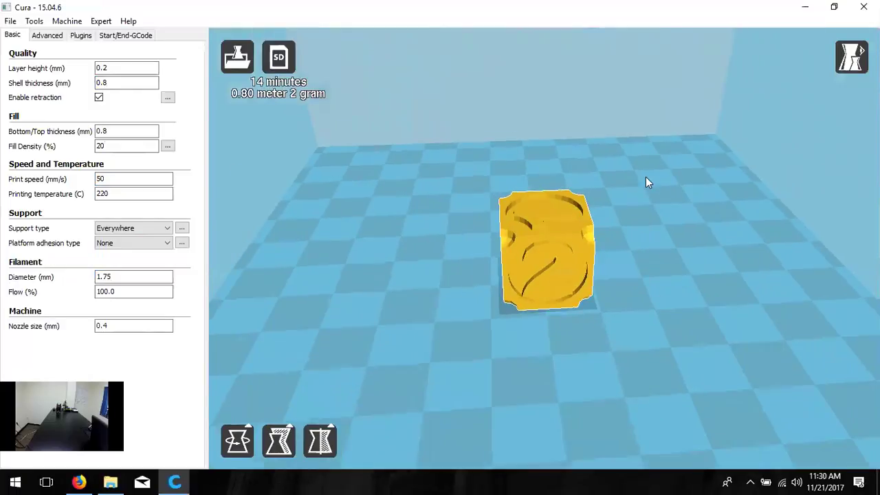
click(544, 241)
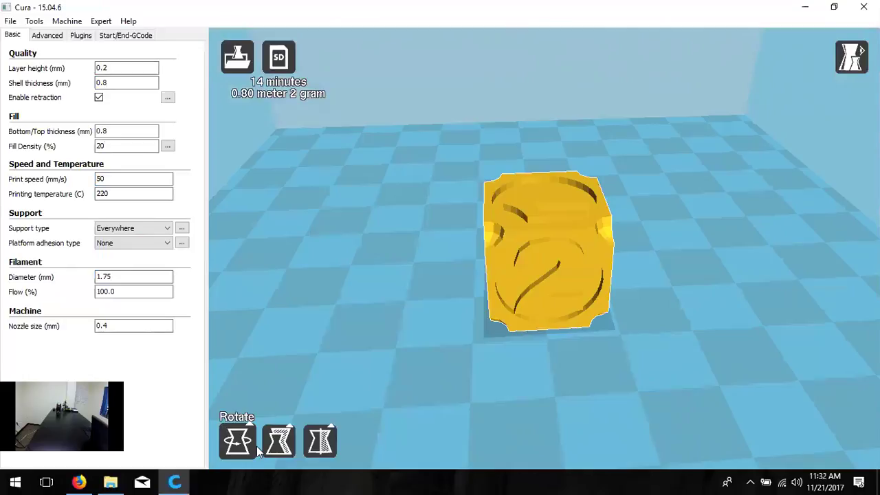
click(292, 431)
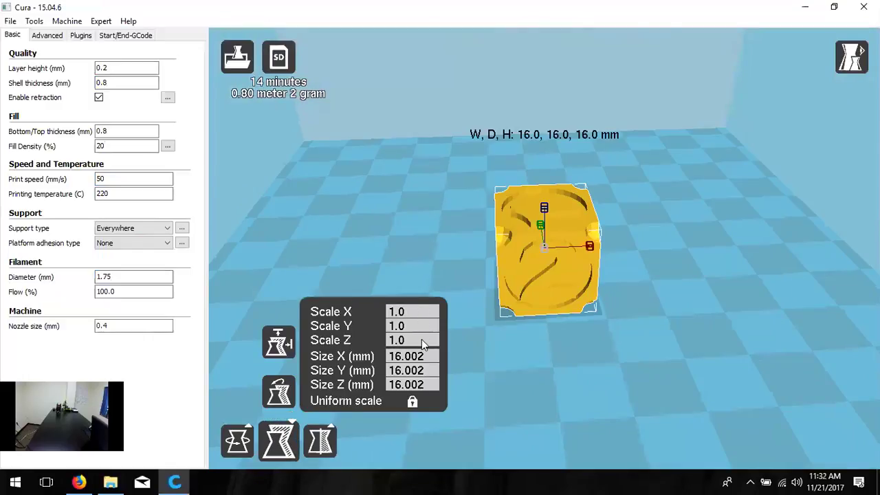
click(421, 314)
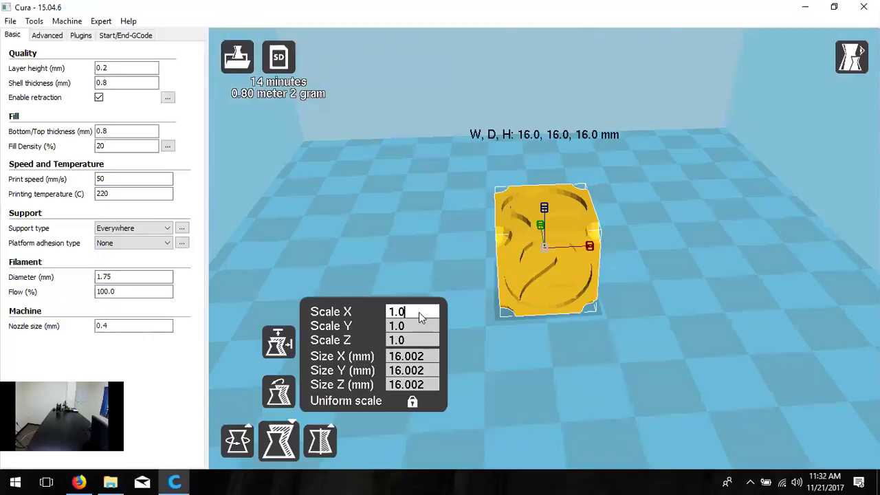
key(BackSpace)
key(BackSpace)
key(BackSpace)
text(2)
key(Tab)
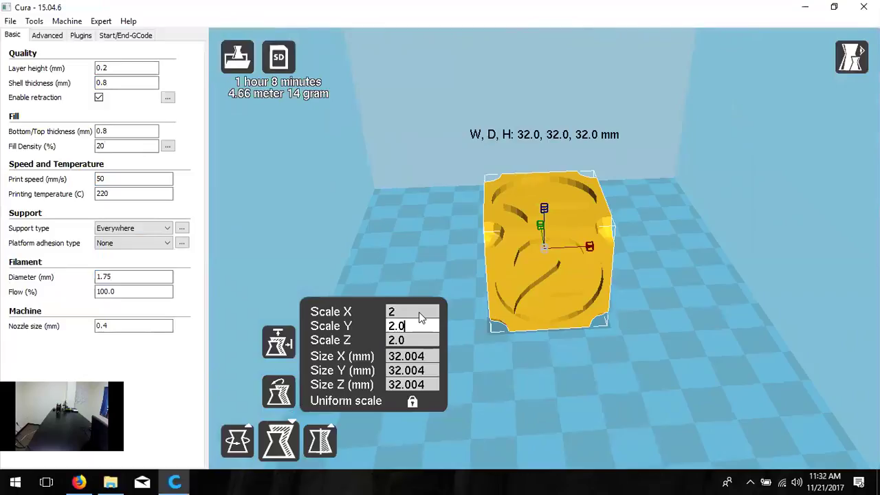
Scale the dice uniformly by a factor of 3.5.
click(421, 315)
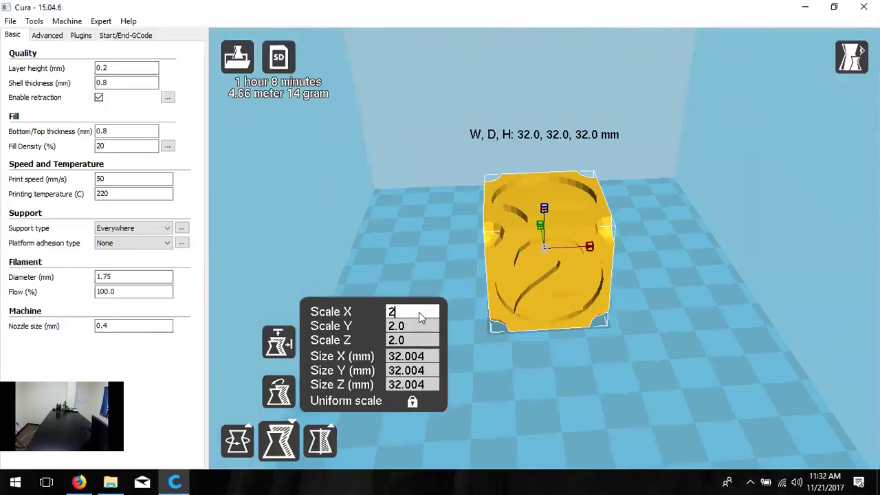
key(BackSpace)
text(3.5)
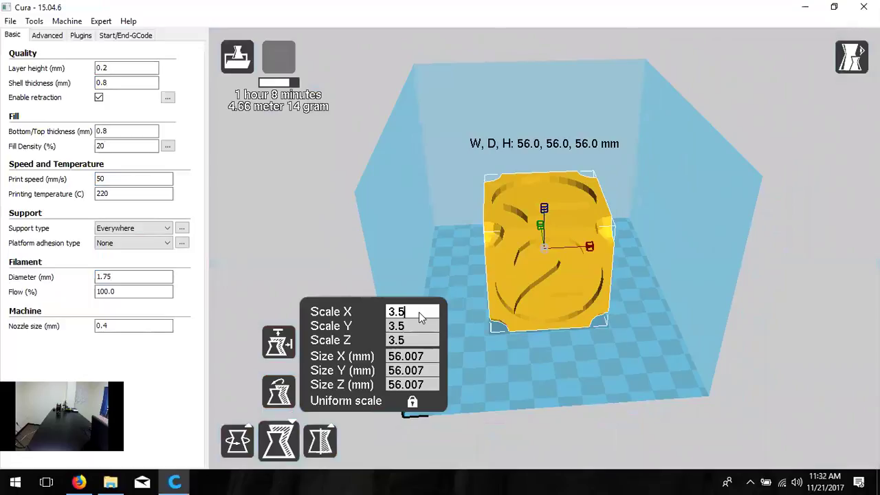
Shrink the dice to a uniform scale factor of 0.5 and view it against the platform.
key(BackSpace)
key(BackSpace)
key(BackSpace)
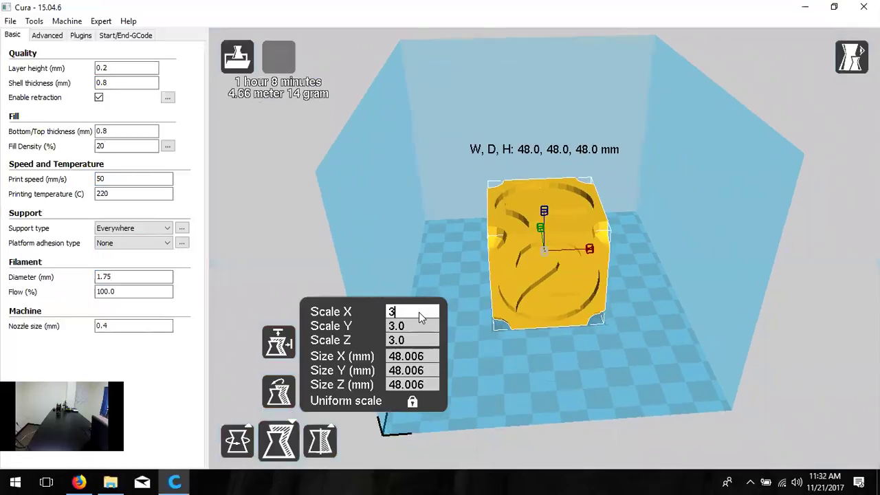
text(0.5)
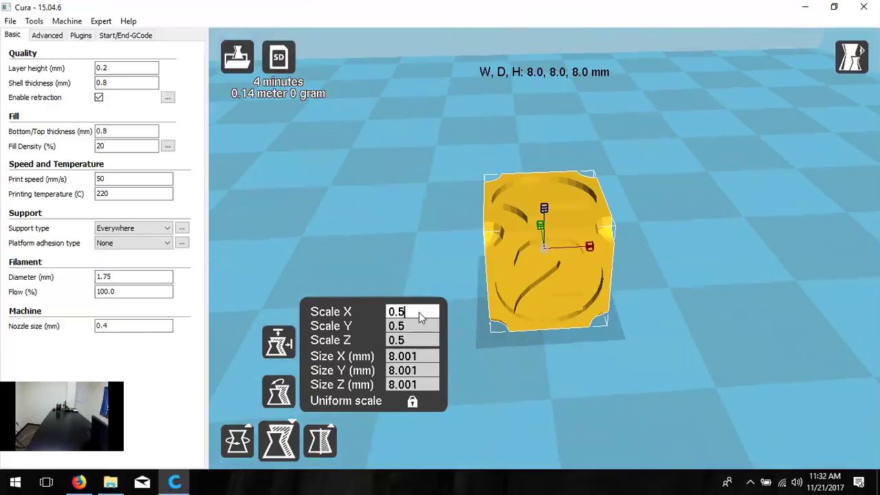
scroll(666, 149, down, 5)
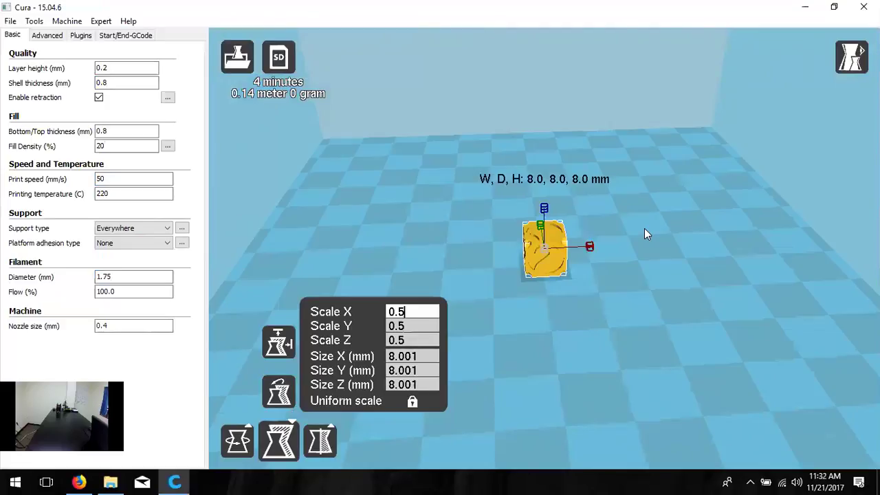
Restore the dice to its original size with a uniform scale factor of 1.
key(BackSpace)
key(BackSpace)
key(BackSpace)
text(1)
key(Tab)
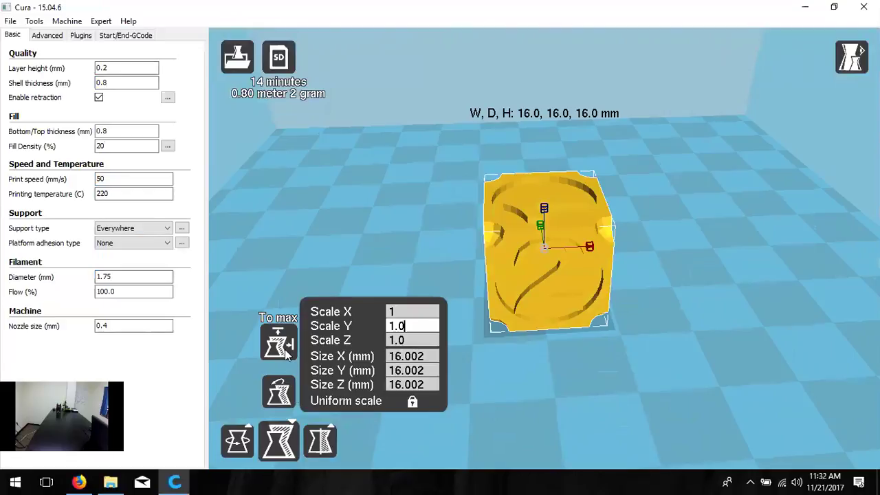
Try to rotate the dice slightly around the Rotate tool's green ring, and deselect the dice.
click(237, 440)
right_drag(456, 350, 505, 335)
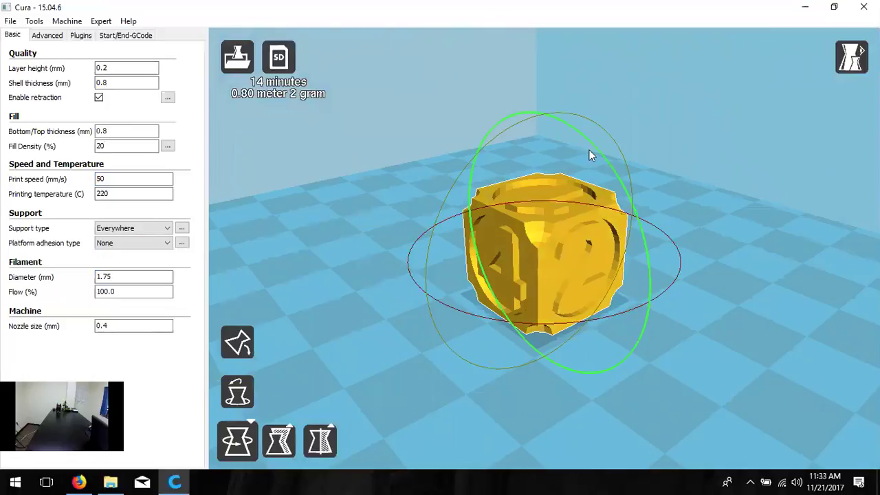
mouse_move(591, 143)
mouse_down()
mouse_move(648, 243)
mouse_move(658, 292)
mouse_move(609, 169)
mouse_move(587, 147)
mouse_up()
click(769, 236)
Switch the dice's view mode from Normal to Layers.
right_drag(778, 292, 751, 297)
scroll(673, 320, down, 4)
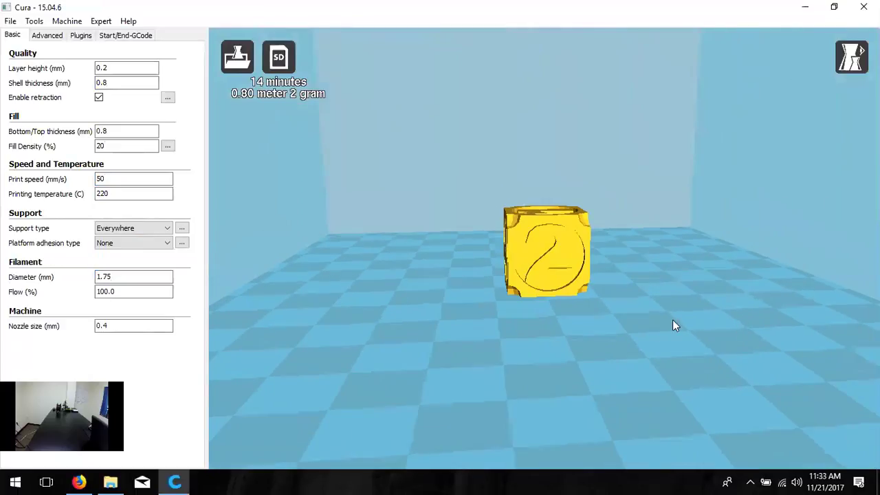
mouse_move(629, 312)
right_down()
mouse_move(623, 330)
mouse_move(626, 316)
right_up()
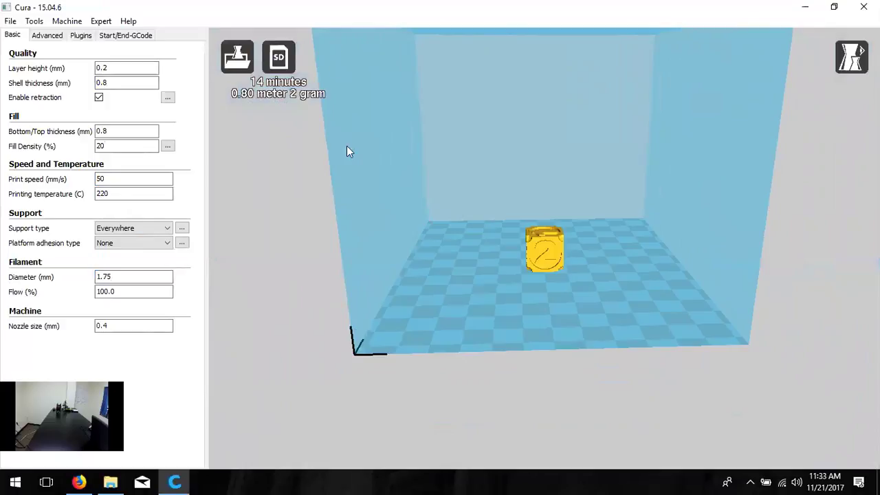
right_drag(538, 332, 533, 344)
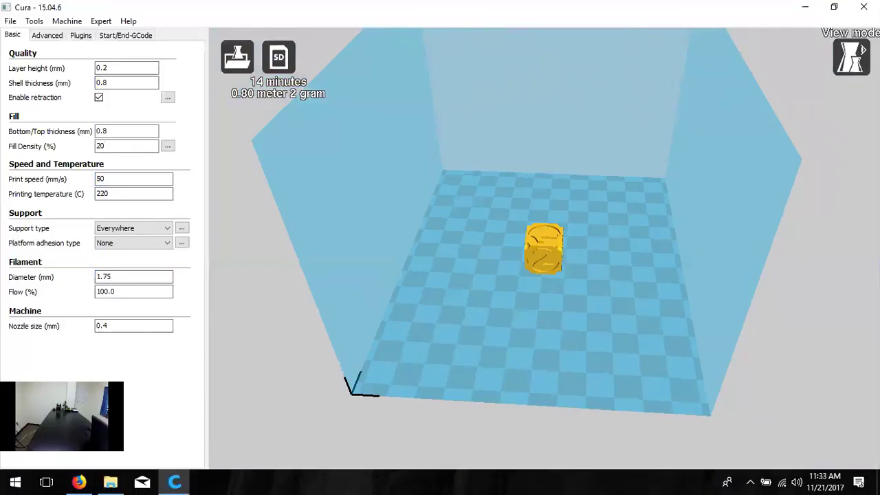
click(852, 56)
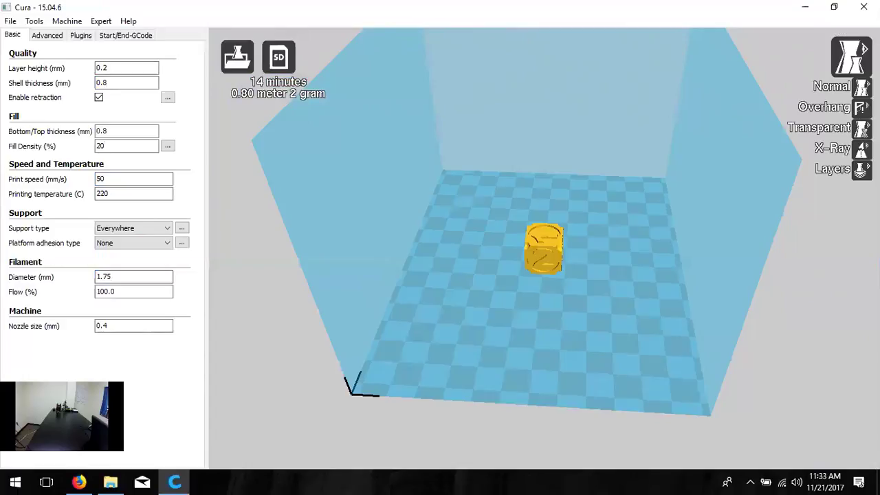
click(832, 168)
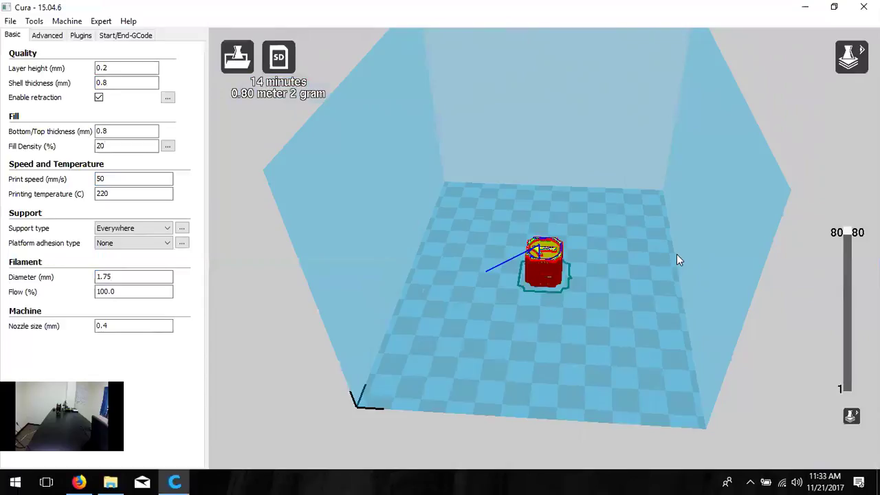
Examine the sliced dice up close and lower the displayed layer to 61 to expose the infill.
scroll(604, 309, up, 5)
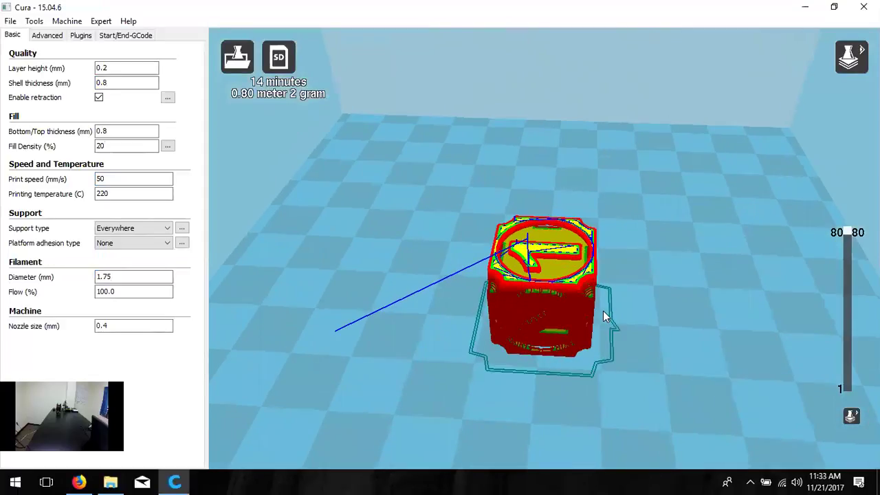
right_drag(603, 311, 558, 416)
scroll(559, 410, up, 5)
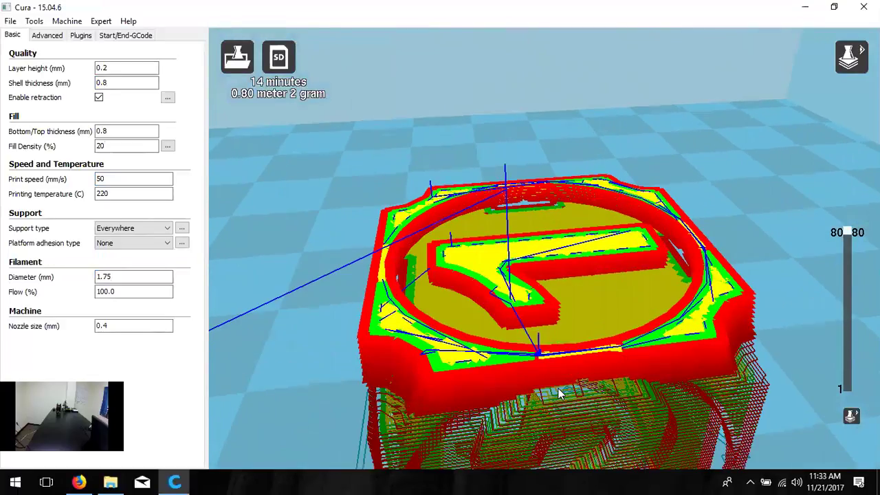
scroll(558, 395, down, 3)
right_drag(555, 399, 631, 354)
scroll(640, 358, up, 3)
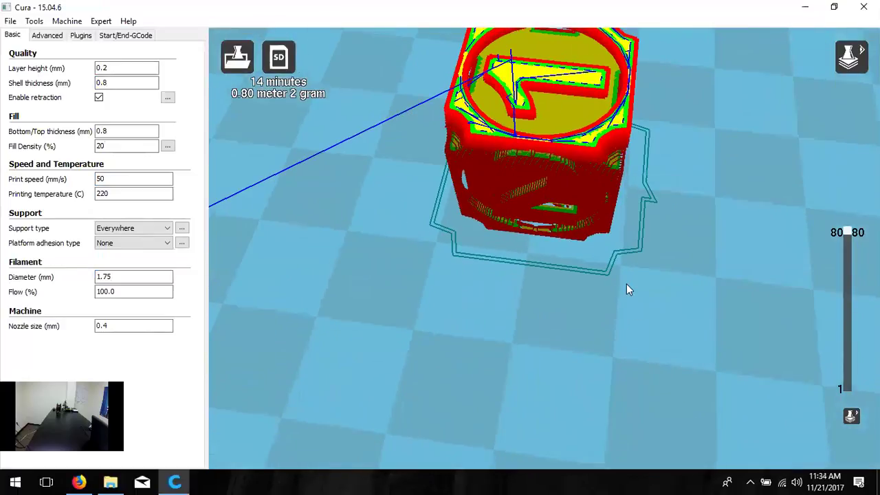
right_drag(632, 291, 587, 321)
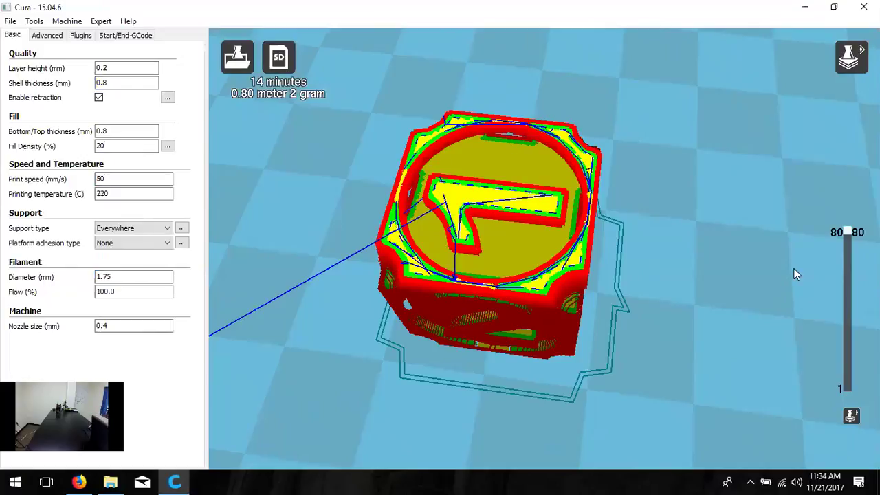
drag(848, 234, 851, 269)
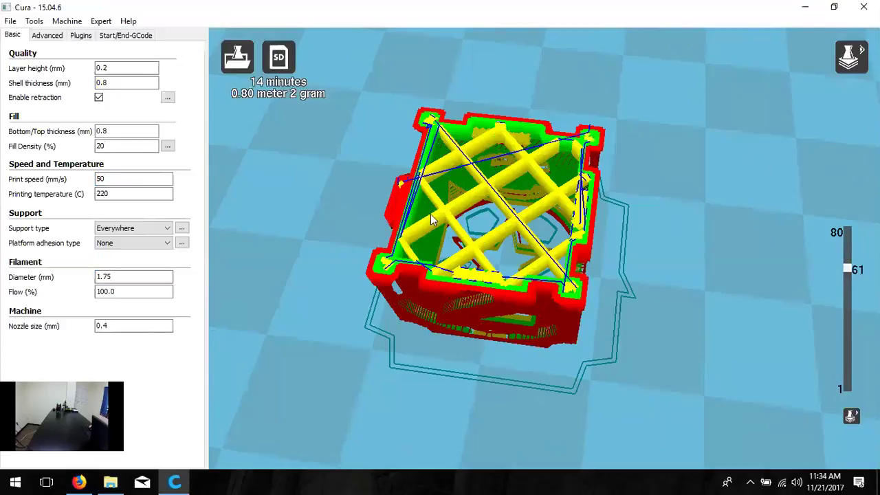
Set the fill density to 30%.
click(108, 146)
double_click(109, 146)
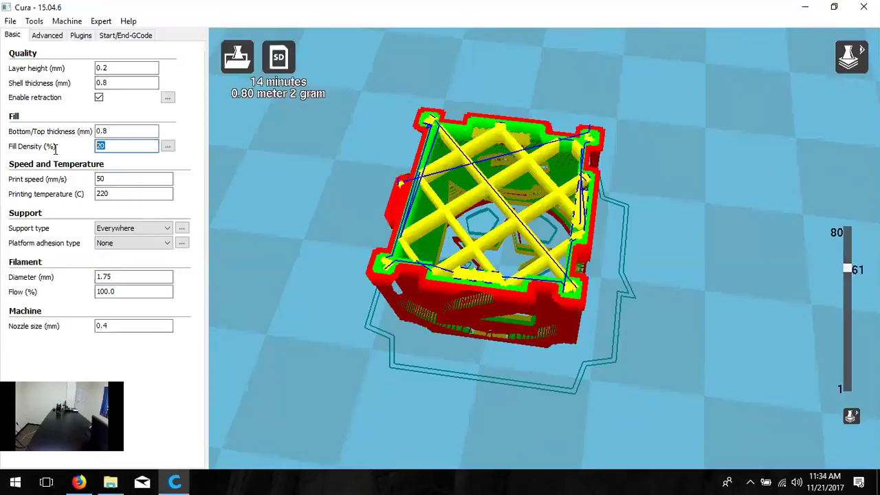
text(30)
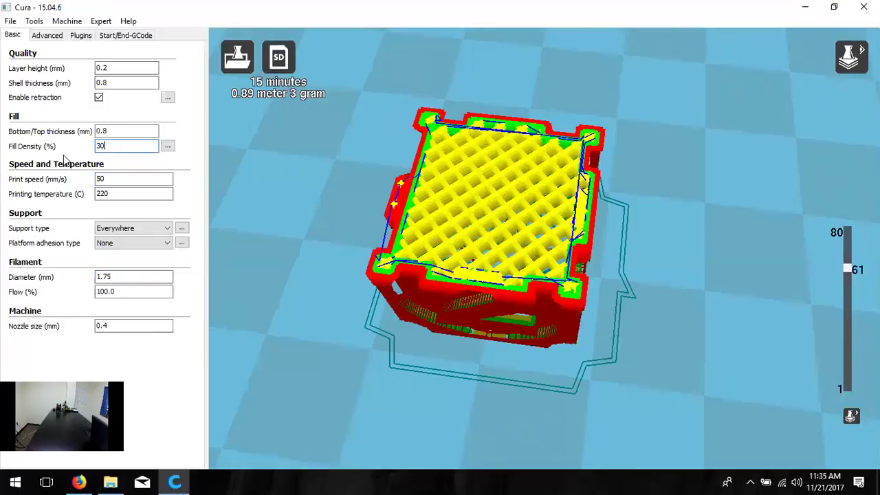
Reduce the fill density to 10%.
key(BackSpace)
key(BackSpace)
text(10)
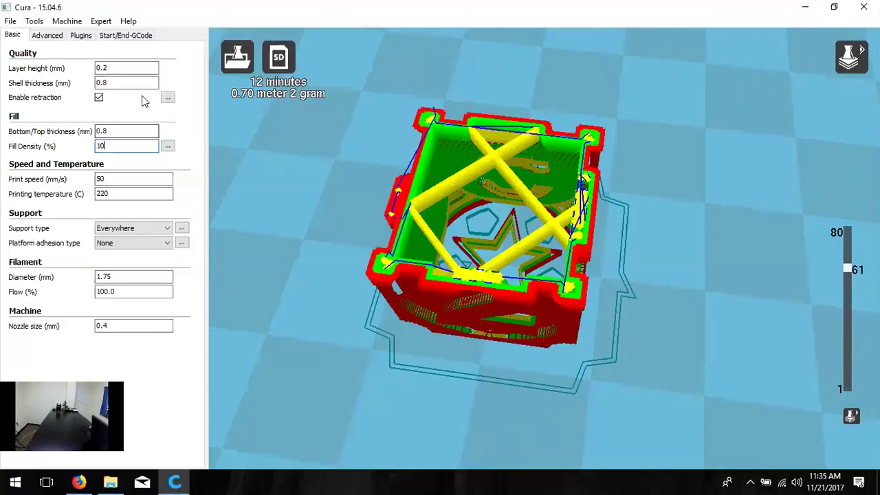
Set the shell thickness to 1.6 mm, with the dice's walls in close view.
right_drag(404, 256, 407, 283)
scroll(402, 284, up, 3)
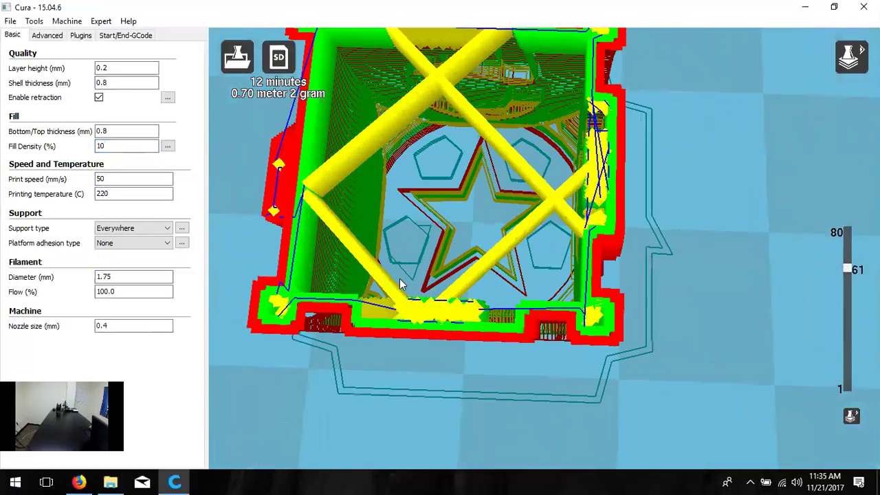
scroll(526, 261, up, 3)
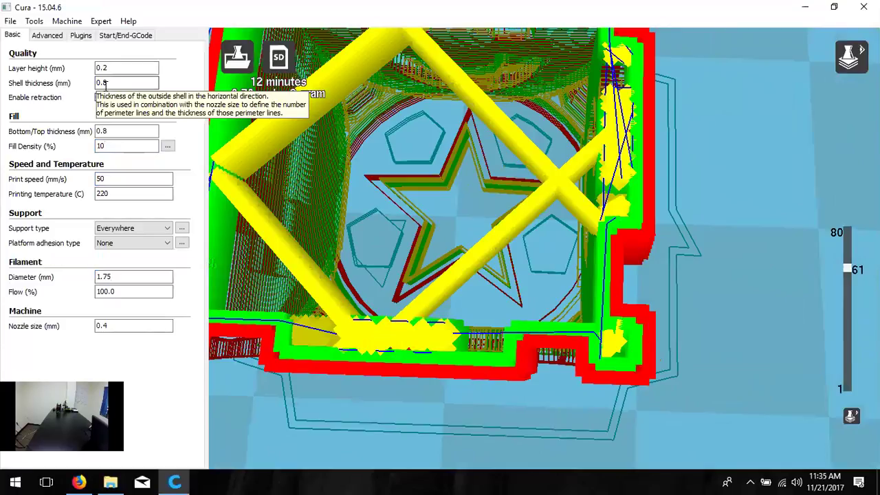
drag(105, 83, 55, 90)
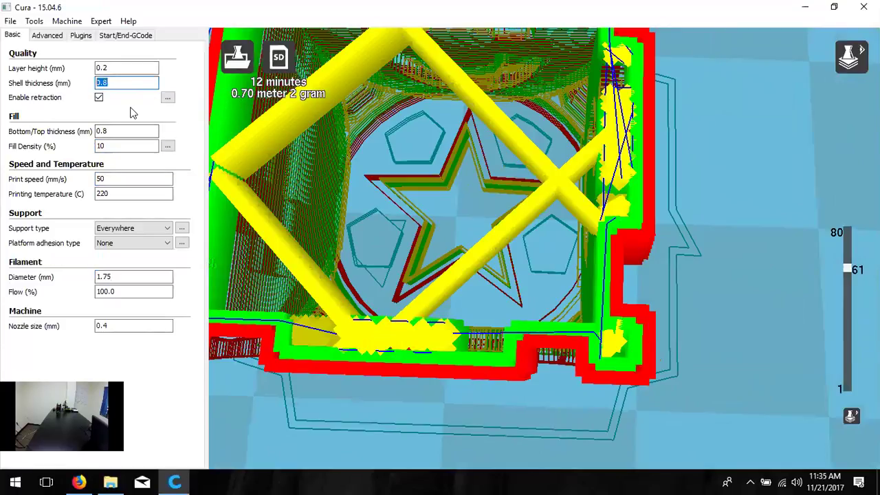
text(1.6)
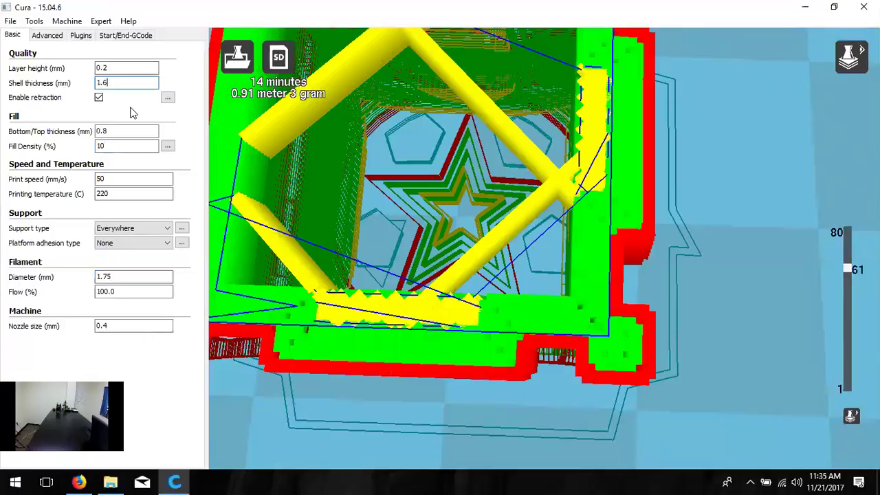
Return the shell thickness to 0.8 mm.
key(BackSpace)
key(BackSpace)
key(BackSpace)
text(0.8)
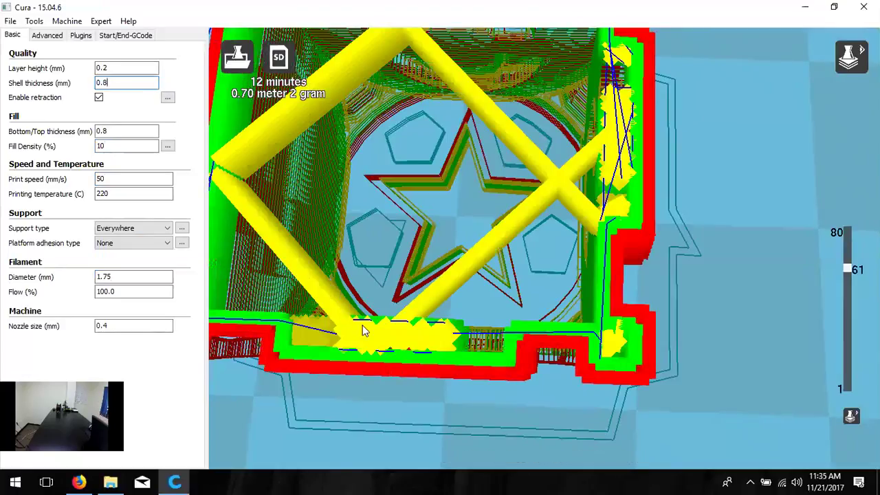
Examine the sliced dice from the side, and display only layer 1 to inspect the first printed layer.
scroll(377, 353, down, 4)
right_drag(377, 354, 379, 299)
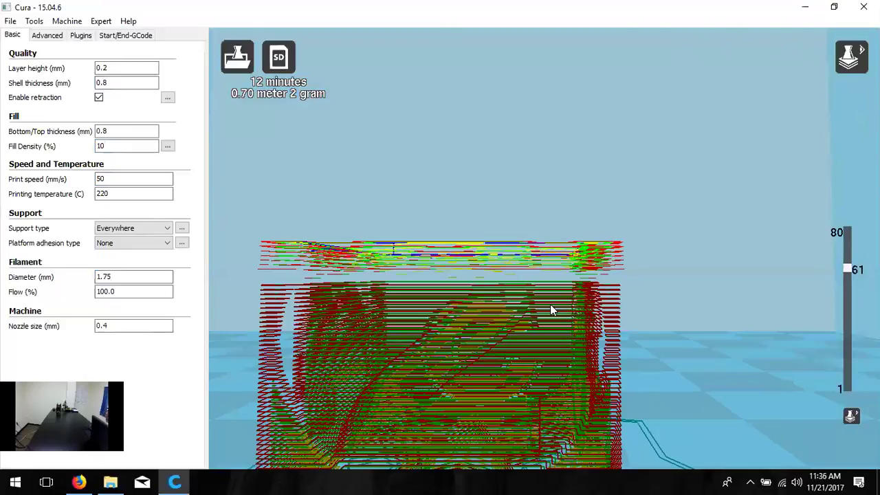
scroll(743, 328, down, 5)
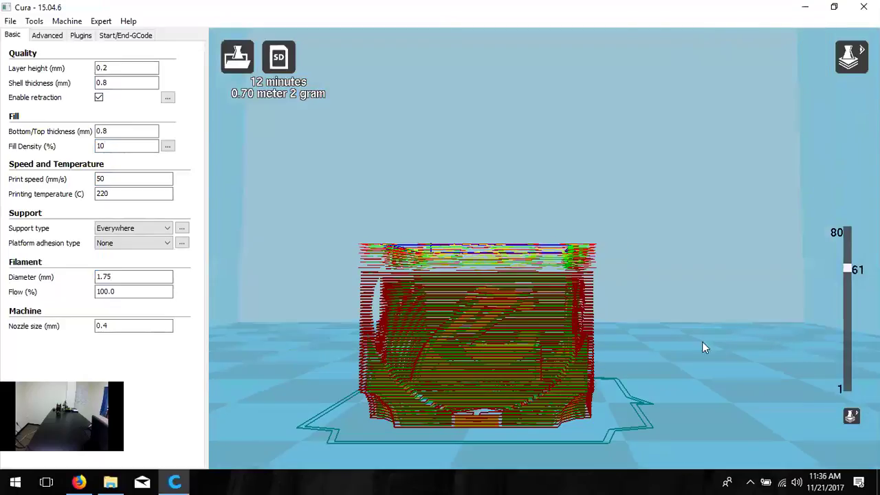
right_drag(703, 348, 636, 387)
drag(847, 268, 847, 389)
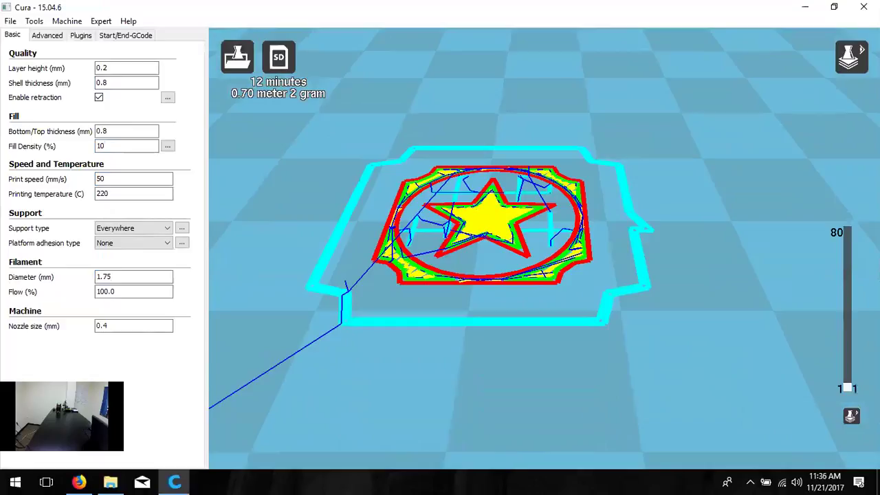
right_drag(610, 324, 546, 308)
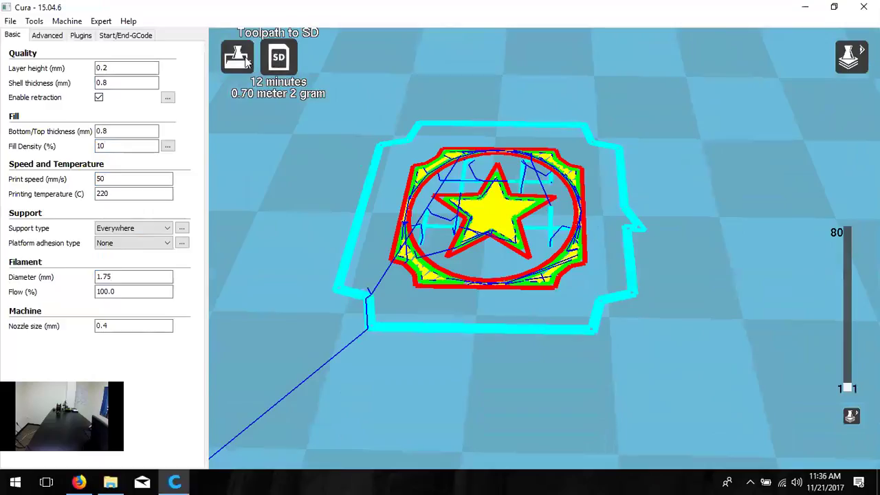
Save the GCode as Six Sided Dice (d6) in the top-level folder of USB Drive (E:).
click(11, 22)
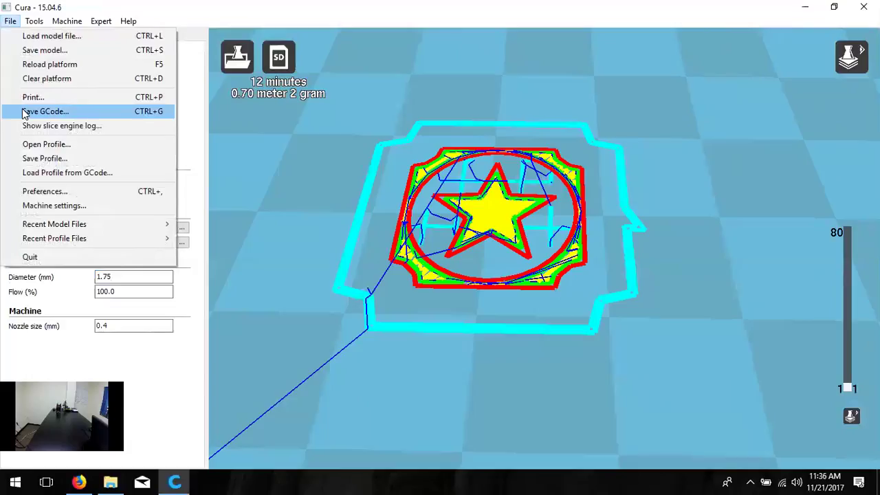
click(25, 113)
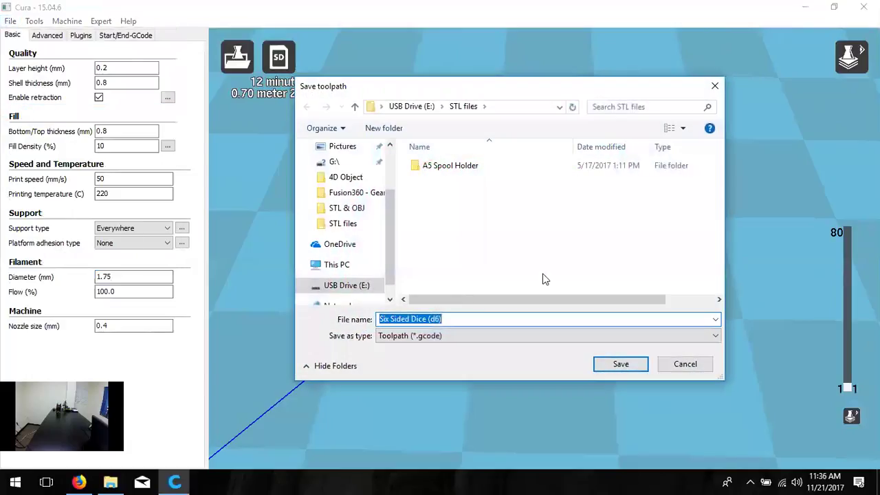
click(411, 107)
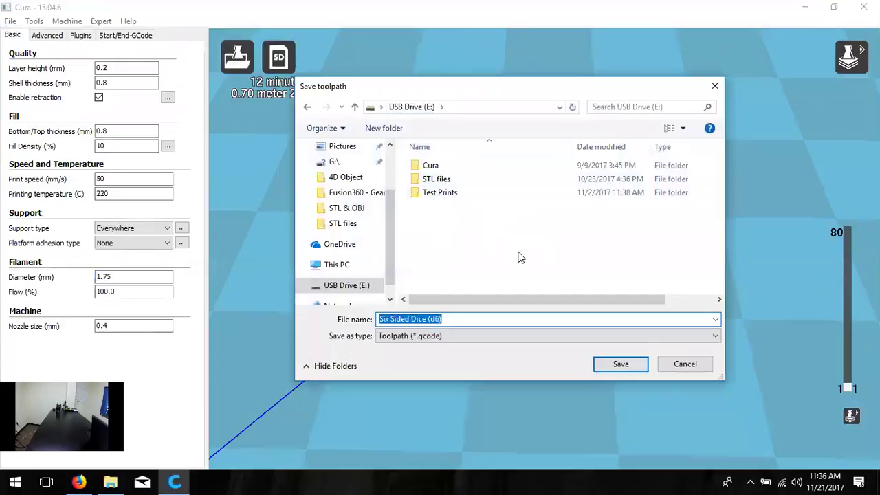
click(615, 365)
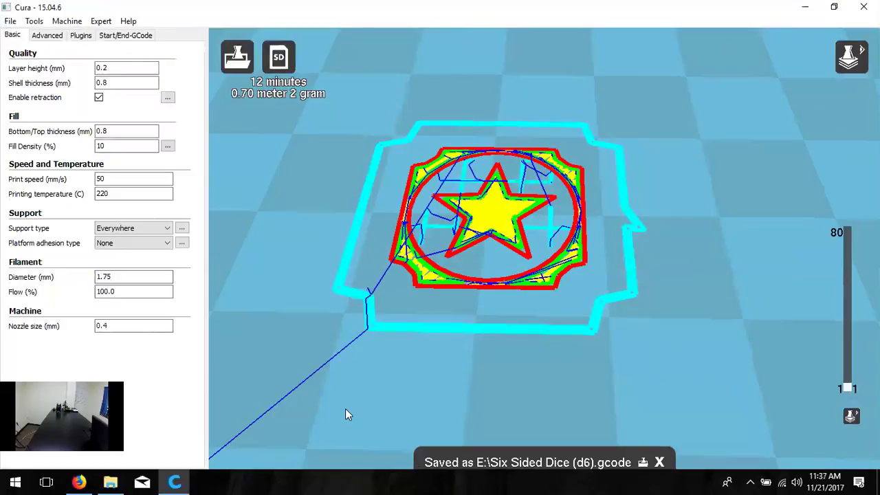
Check the top-level folder of USB Drive (E:) for the saved dice GCode through the GCode save dialog, without saving again.
click(10, 21)
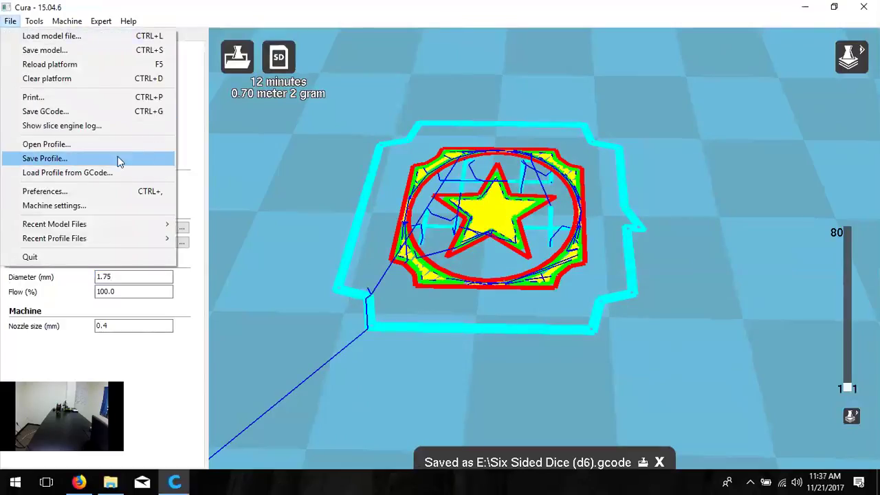
click(45, 111)
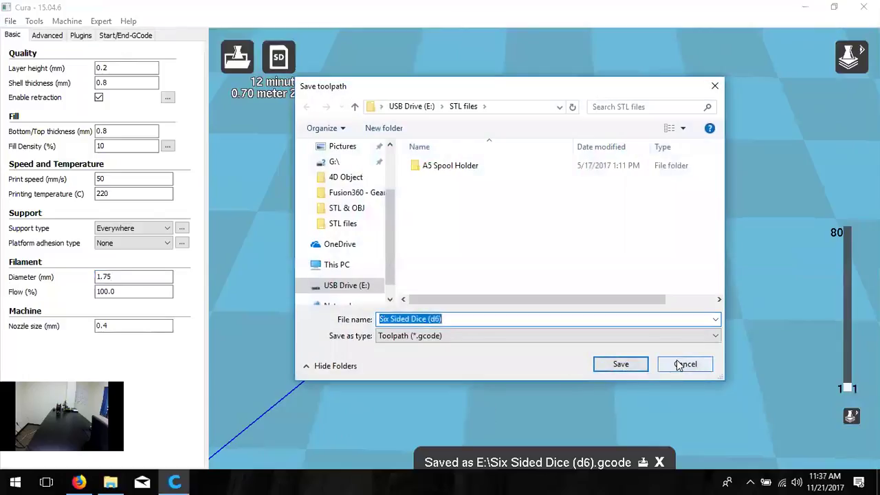
click(411, 106)
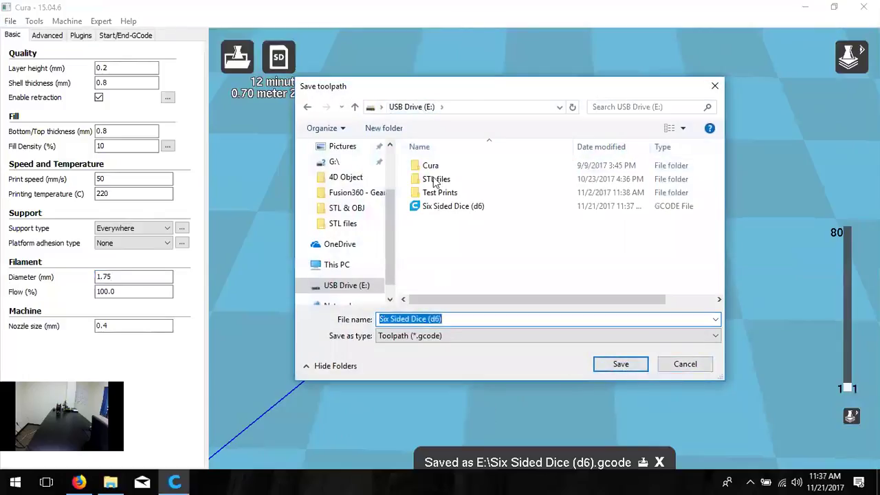
click(710, 369)
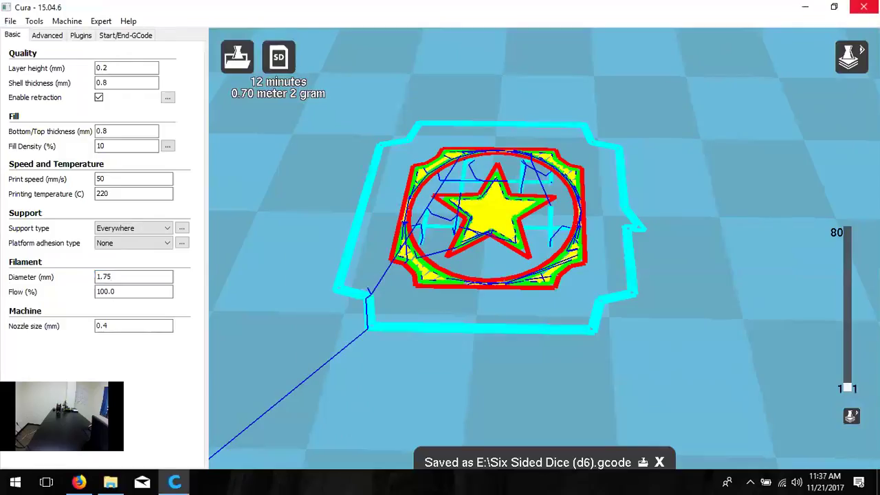
Close Cura and the open folder window of the USB drive's Cura folder.
click(864, 7)
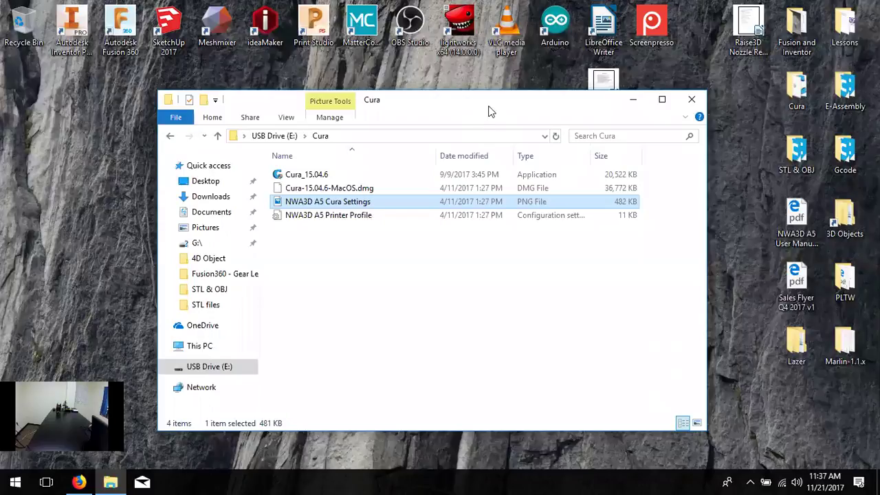
click(691, 99)
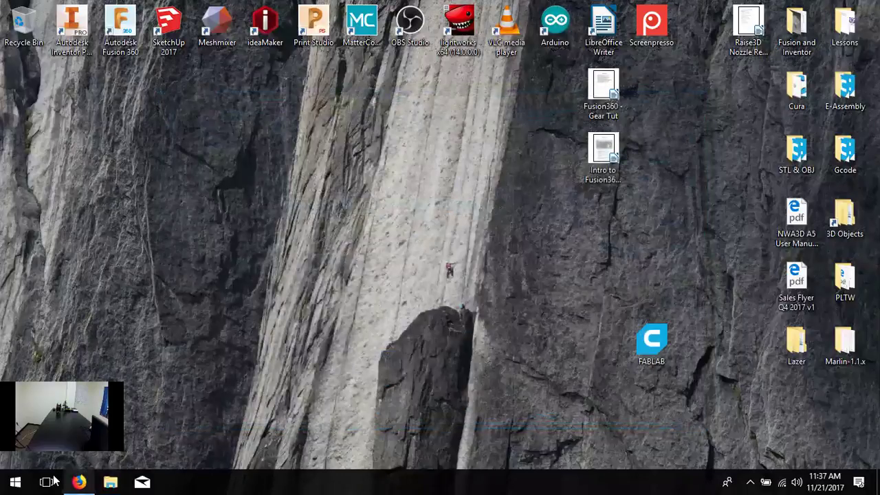
Open USB Drive (E:) in File Explorer to view its files, and eject the drive.
click(16, 482)
click(108, 482)
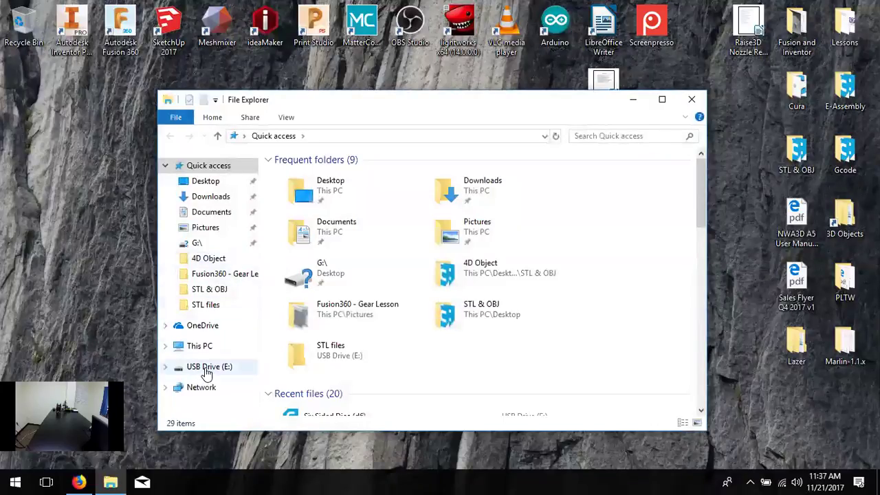
click(208, 368)
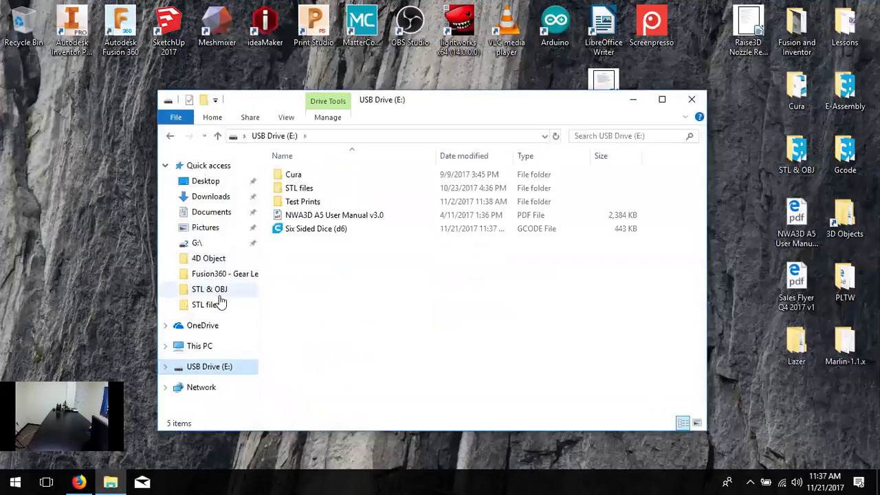
right_click(209, 369)
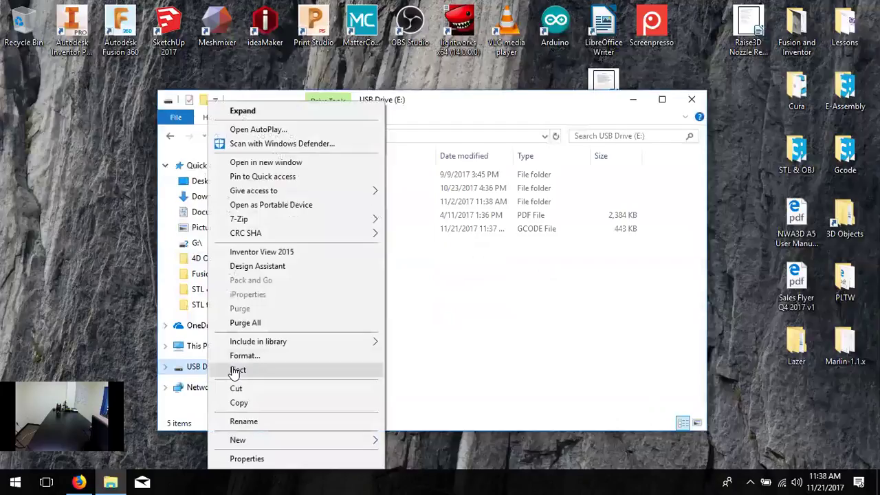
click(235, 371)
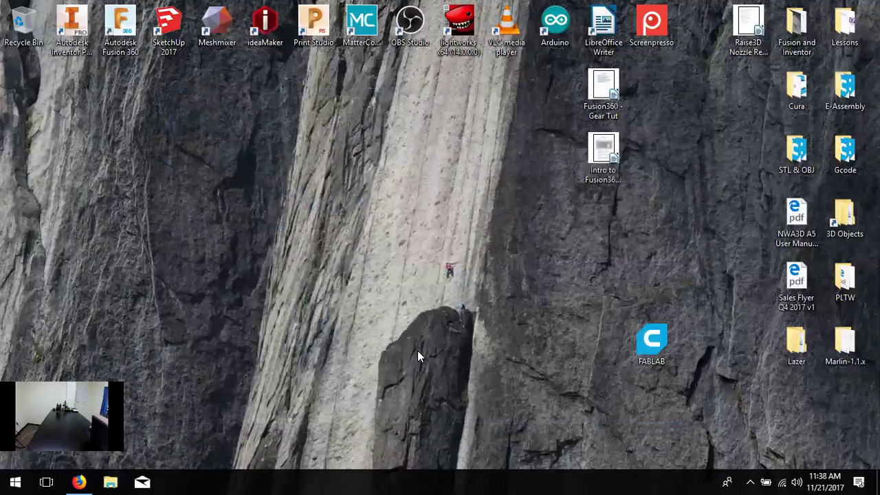